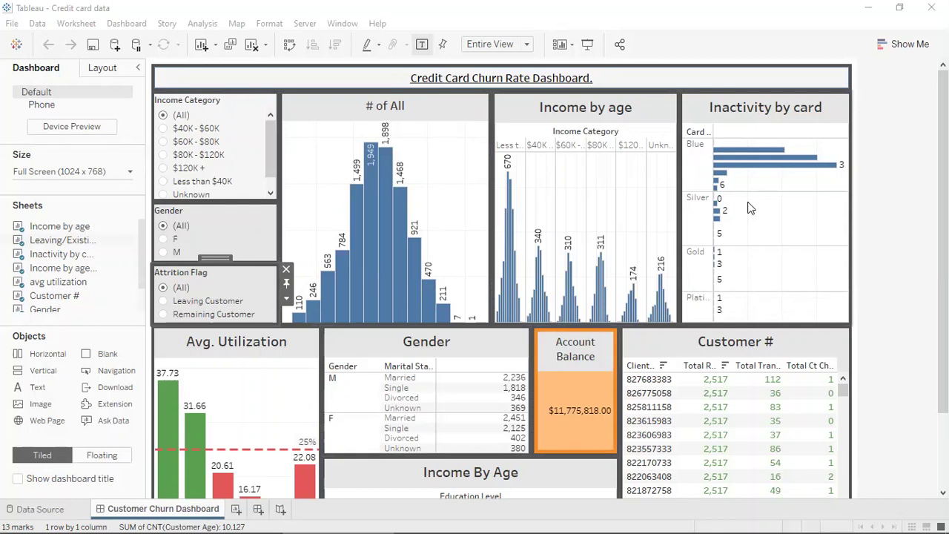
# Browse the source data, then try and clear the $40K - $60K income filter on the dashboard.
pyautogui.click(40, 510)
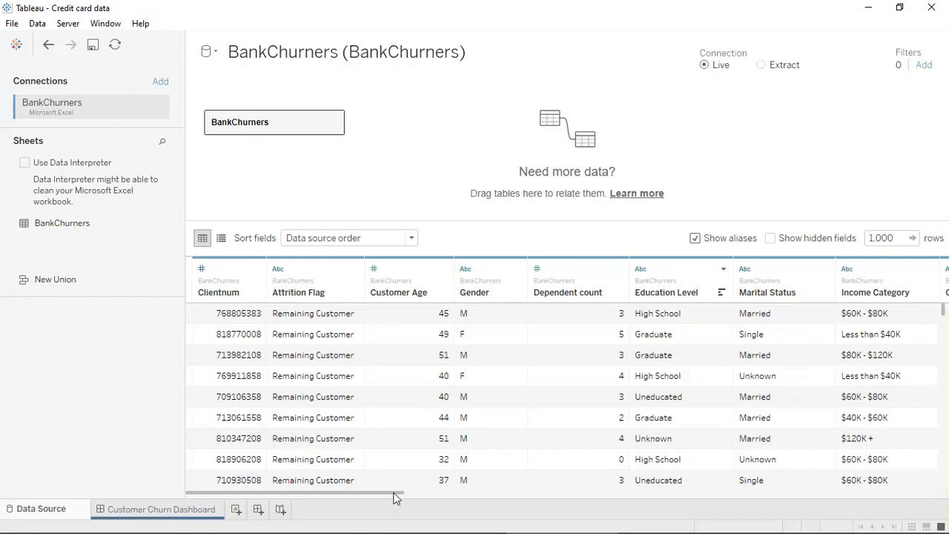
pyautogui.moveTo(394, 494); pyautogui.dragTo(244, 491)
pyautogui.click(185, 509)
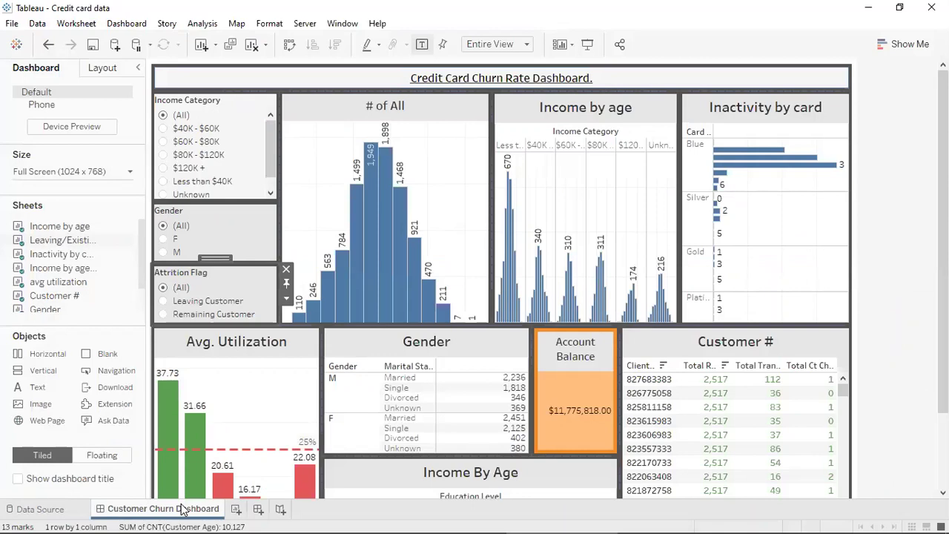
pyautogui.click(164, 129)
pyautogui.click(163, 116)
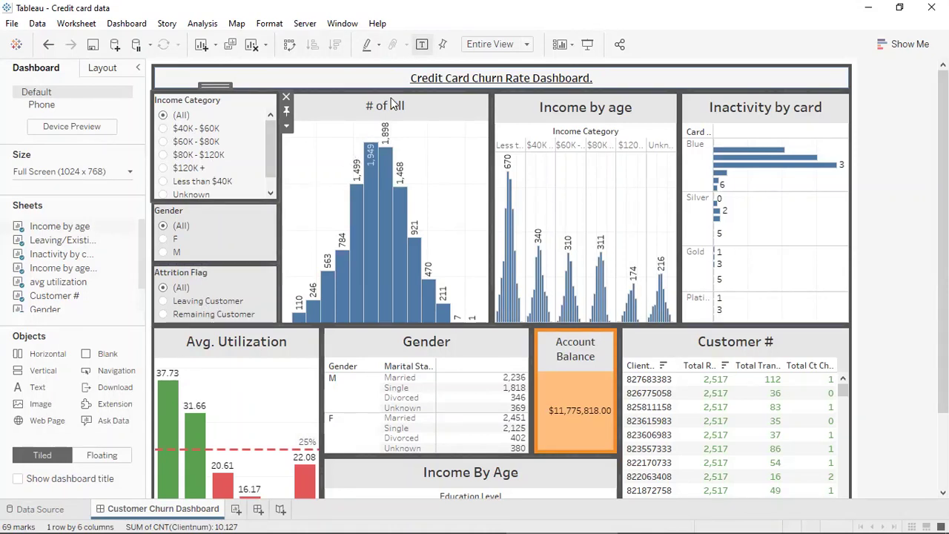
# Filter the dashboard by the 1,949-customer age bar in the # of All histogram.
pyautogui.moveTo(370, 215)
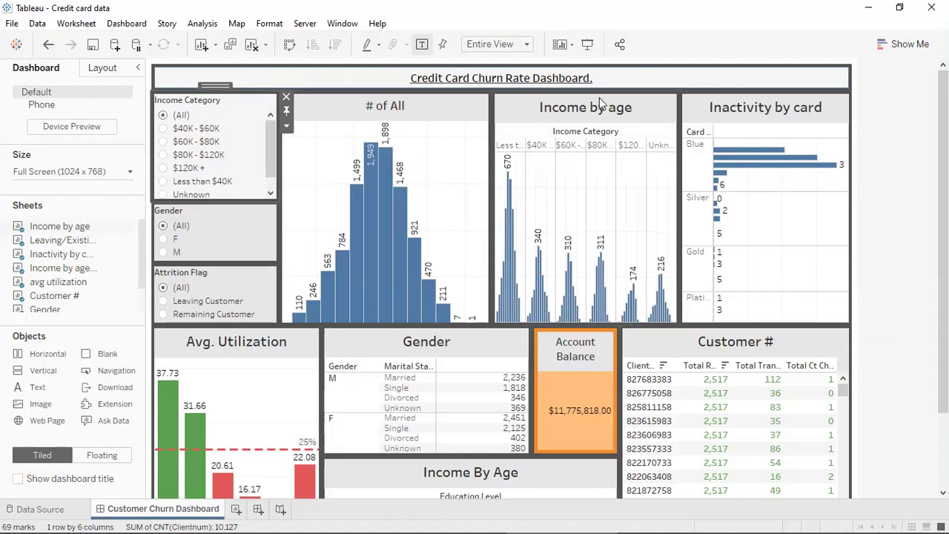
pyautogui.click(368, 207)
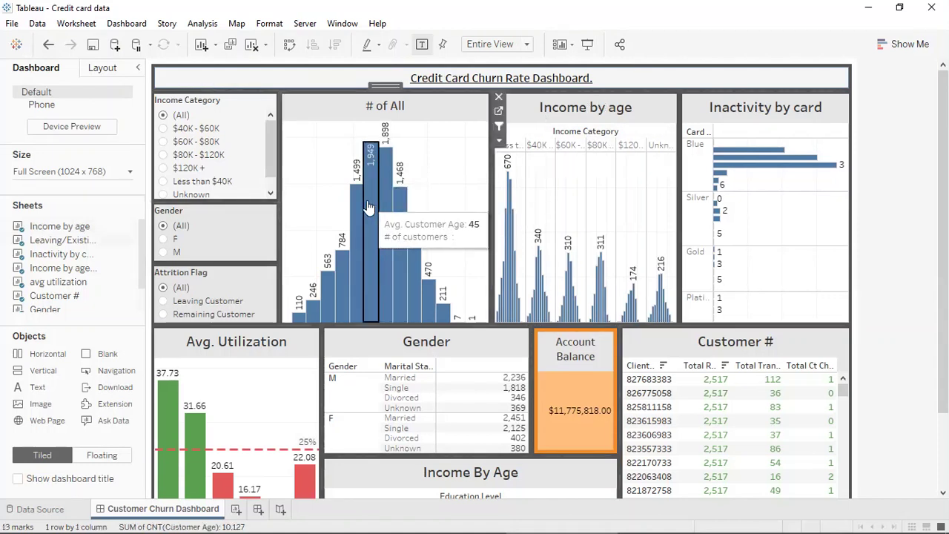
pyautogui.click(368, 208)
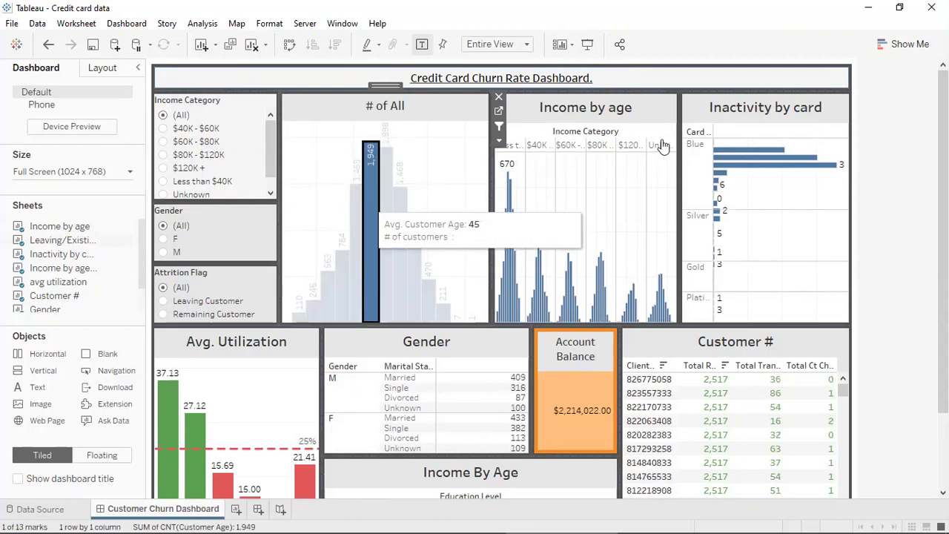
pyautogui.click(370, 215)
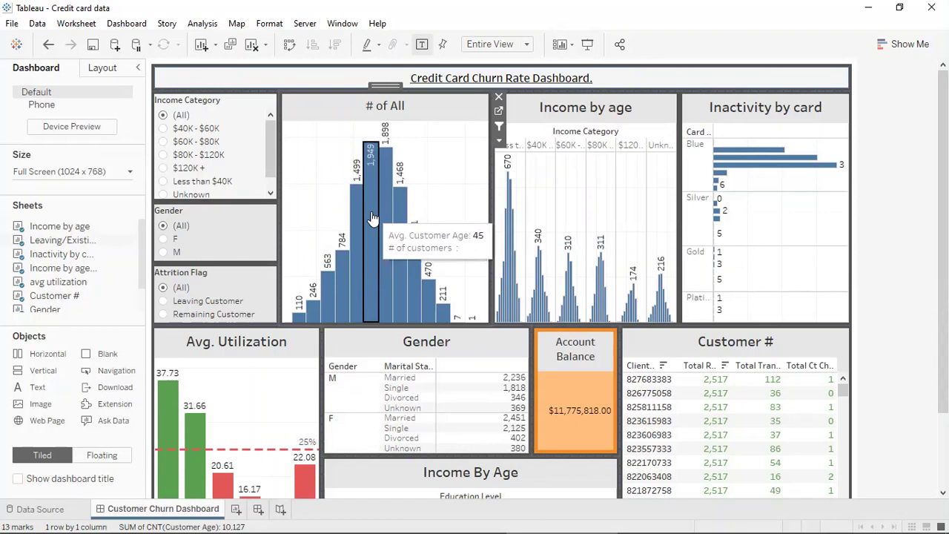
pyautogui.click(372, 217)
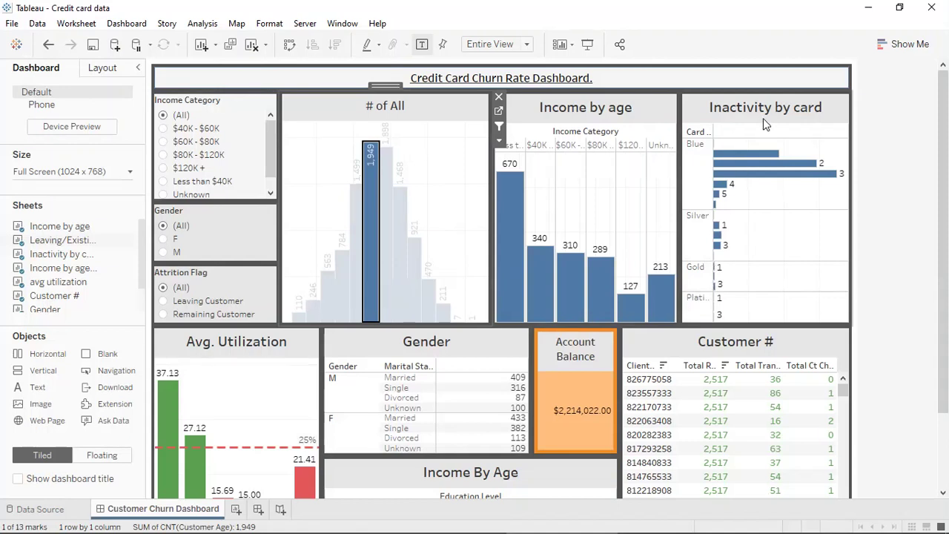
pyautogui.moveTo(790, 181)
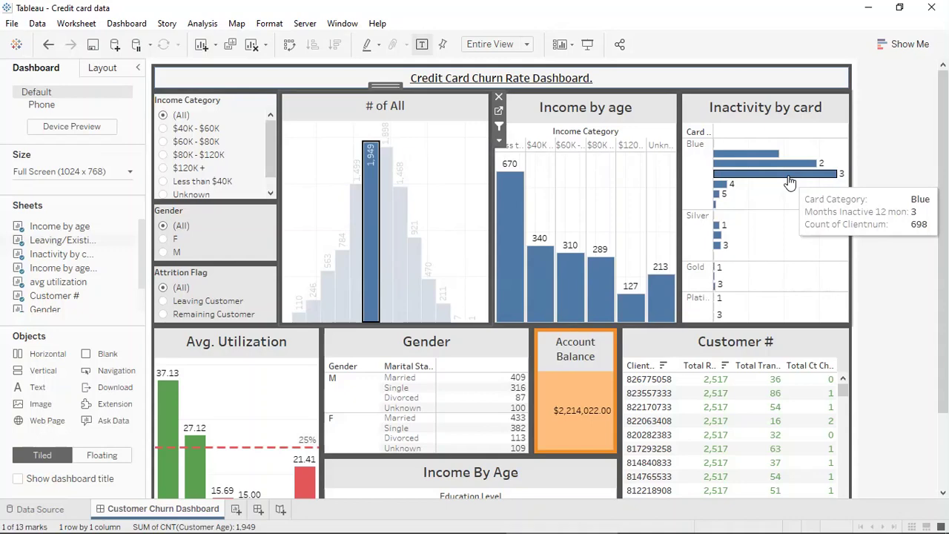
pyautogui.scroll(-3, 859, 320)
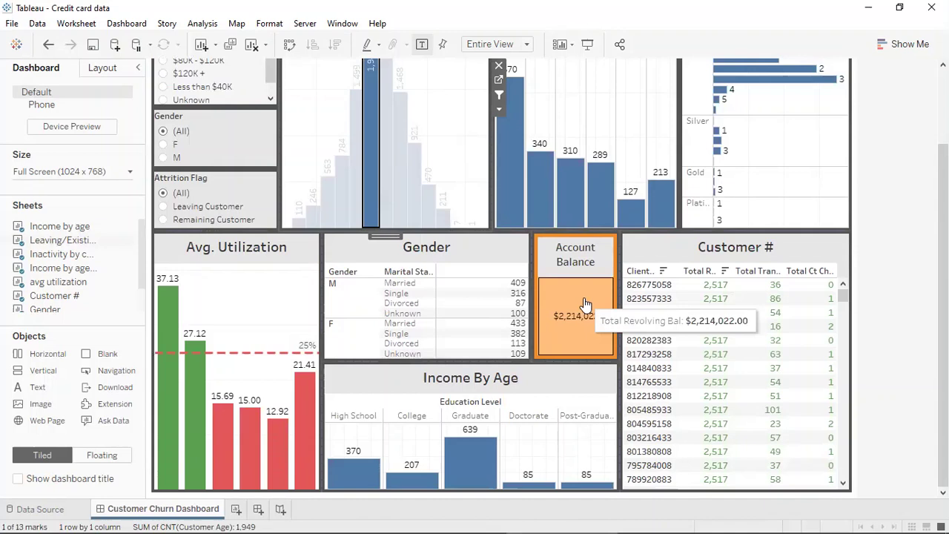
pyautogui.moveTo(575, 326)
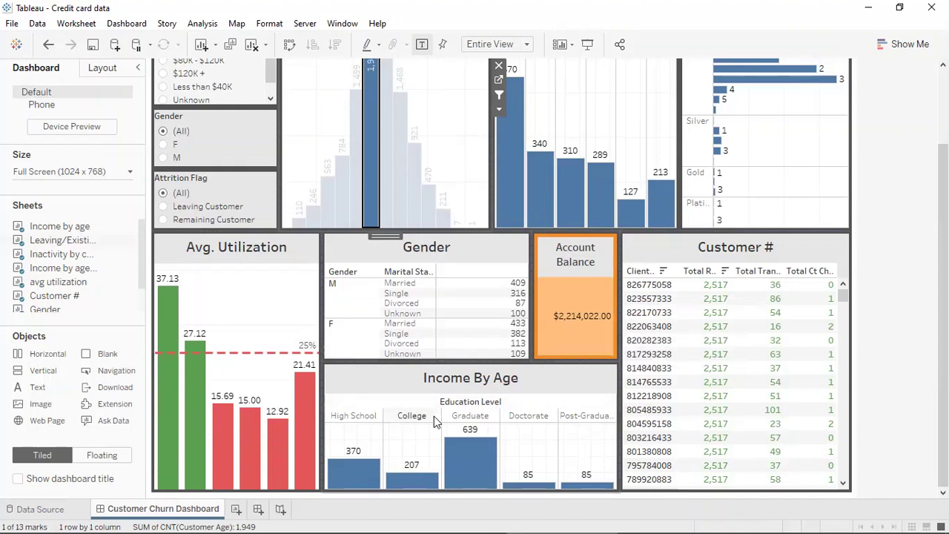
pyautogui.moveTo(473, 449)
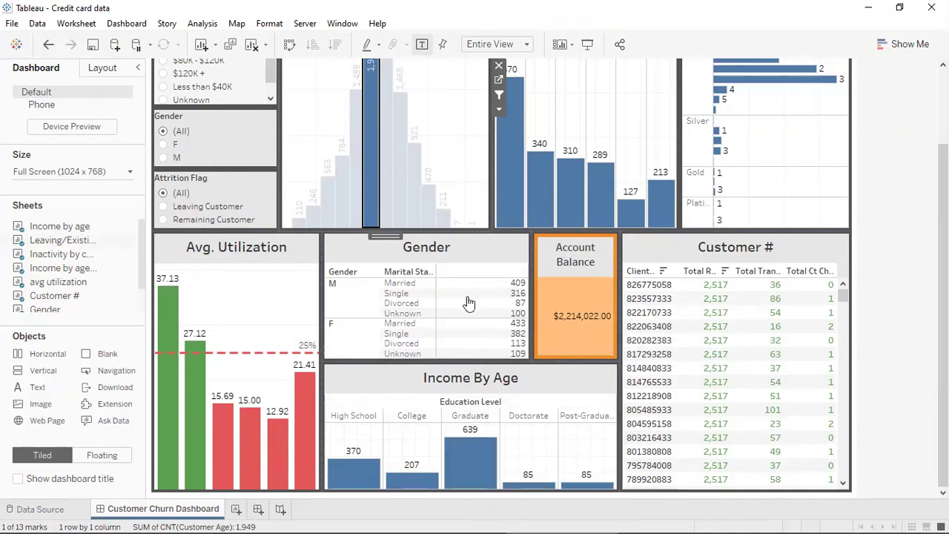
pyautogui.moveTo(489, 360)
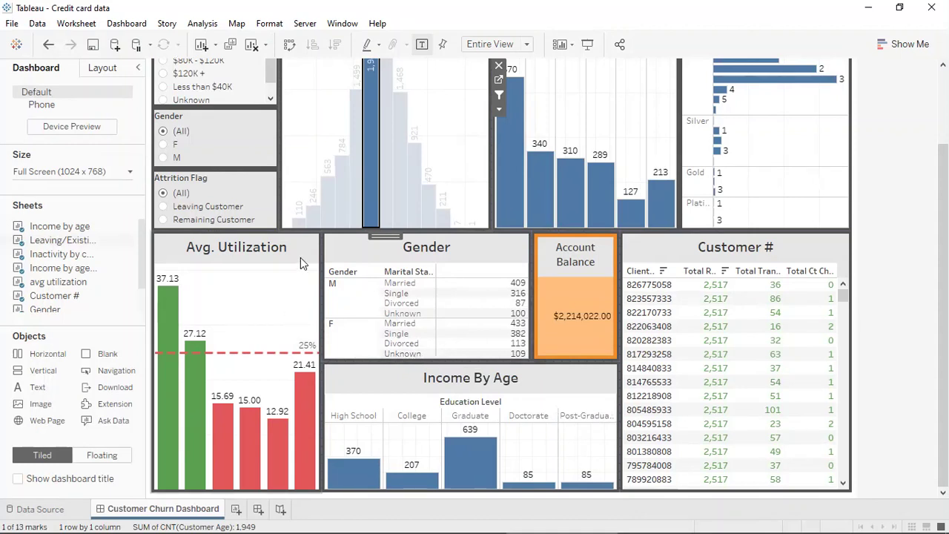
pyautogui.scroll(1, 301, 257)
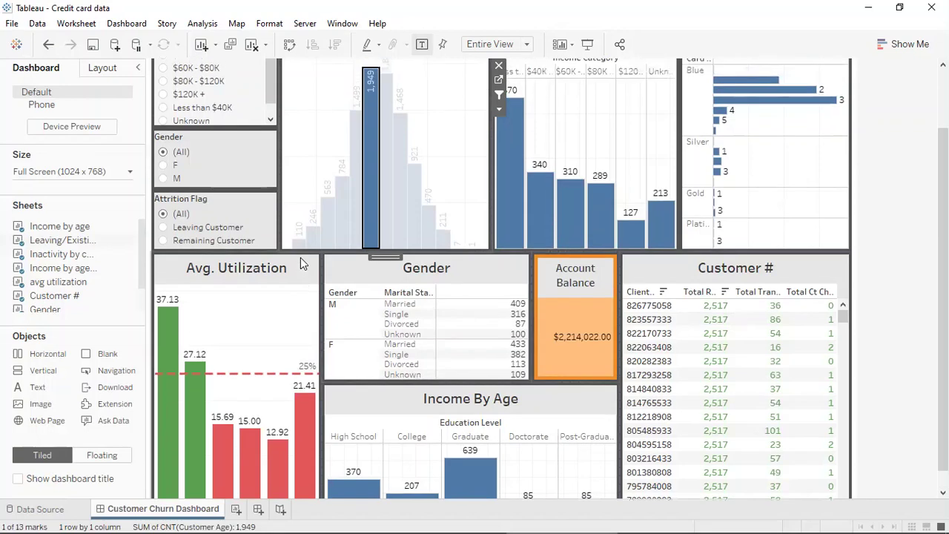
pyautogui.scroll(-1, 278, 286)
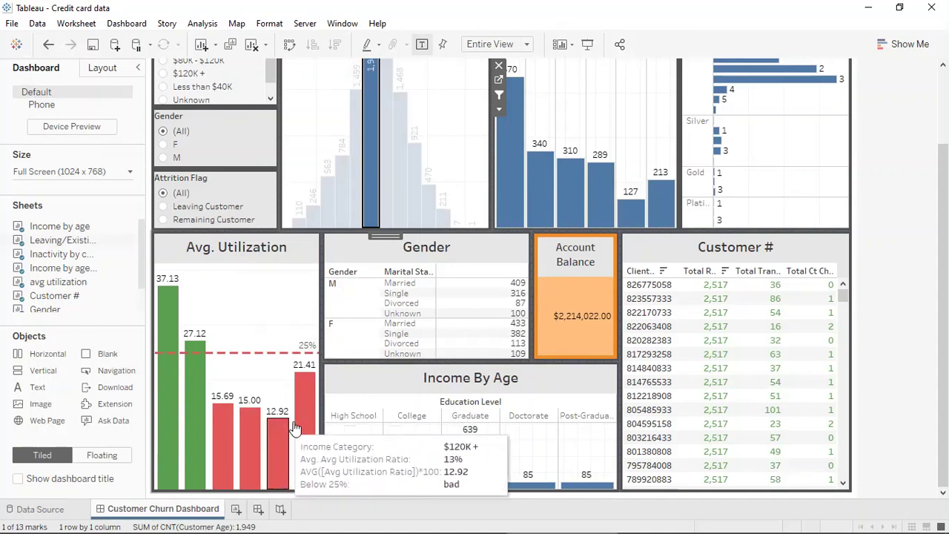
pyautogui.moveTo(303, 427)
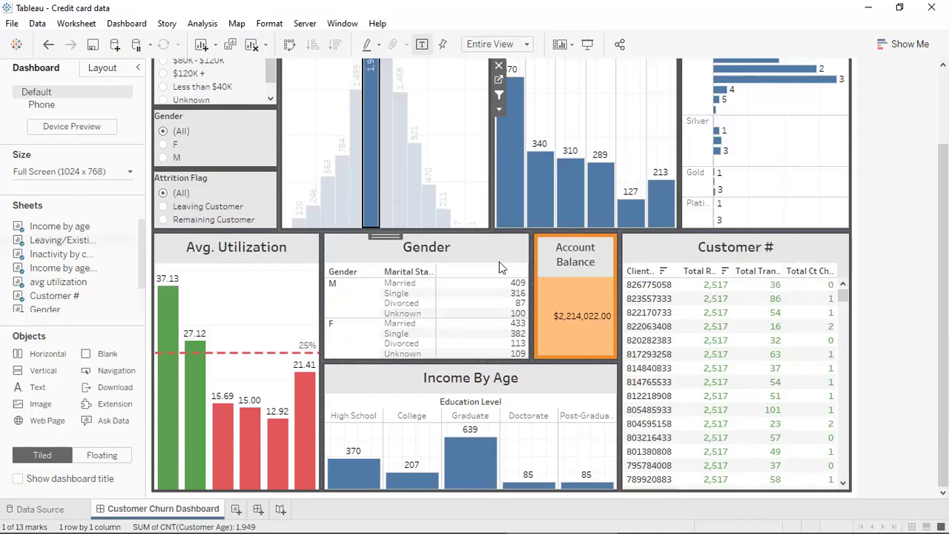
pyautogui.scroll(2, 499, 263)
pyautogui.scroll(2, 499, 261)
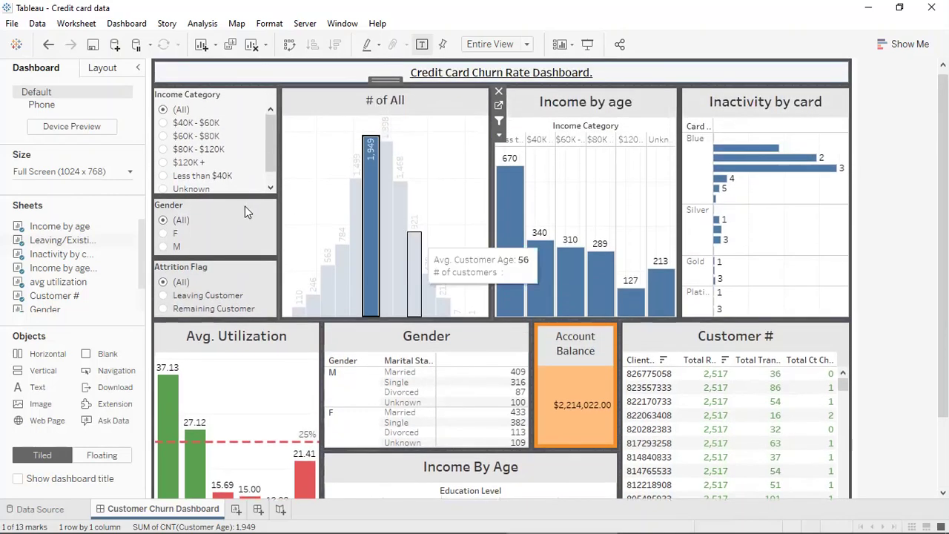
# Set the Attrition Flag filter to Leaving Customer, so account balance reads $239,105.00.
pyautogui.scroll(-2, 245, 211)
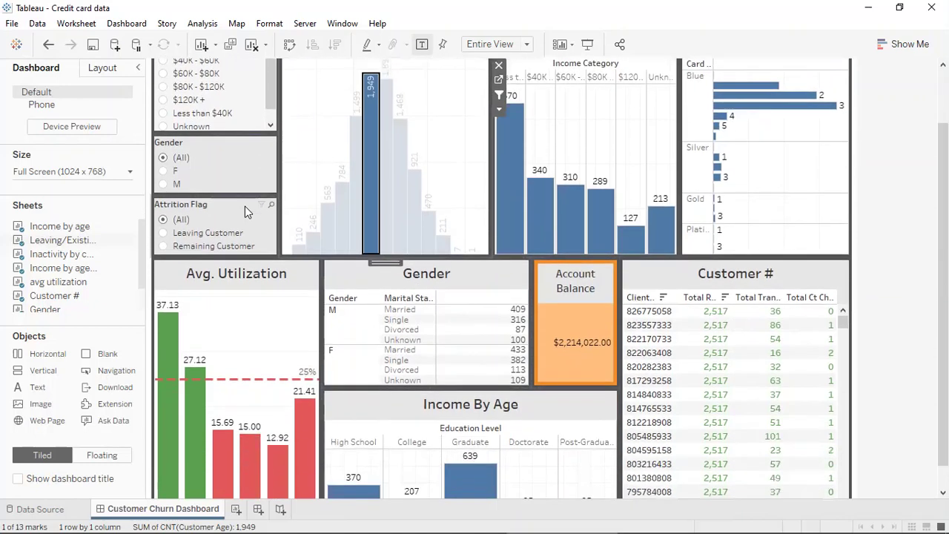
pyautogui.click(165, 233)
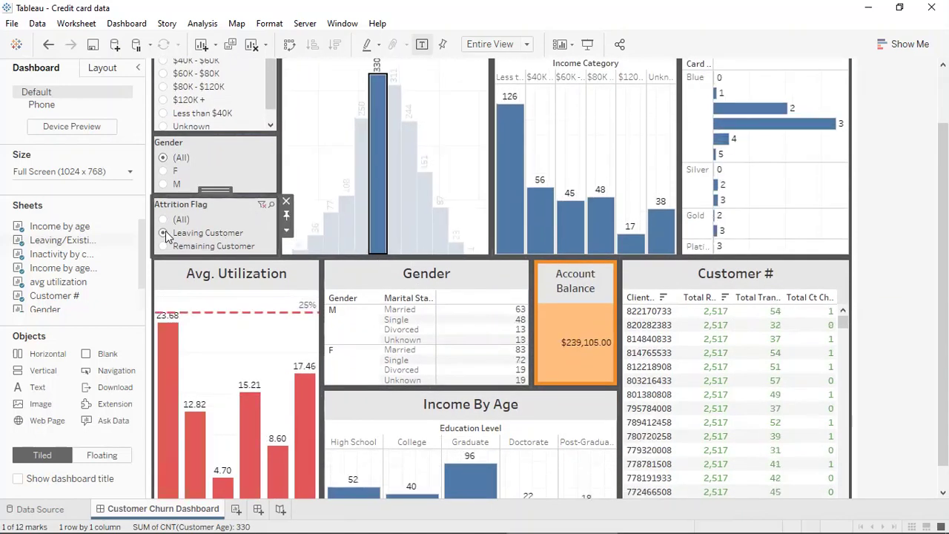
pyautogui.scroll(1, 438, 212)
pyautogui.scroll(-1, 439, 212)
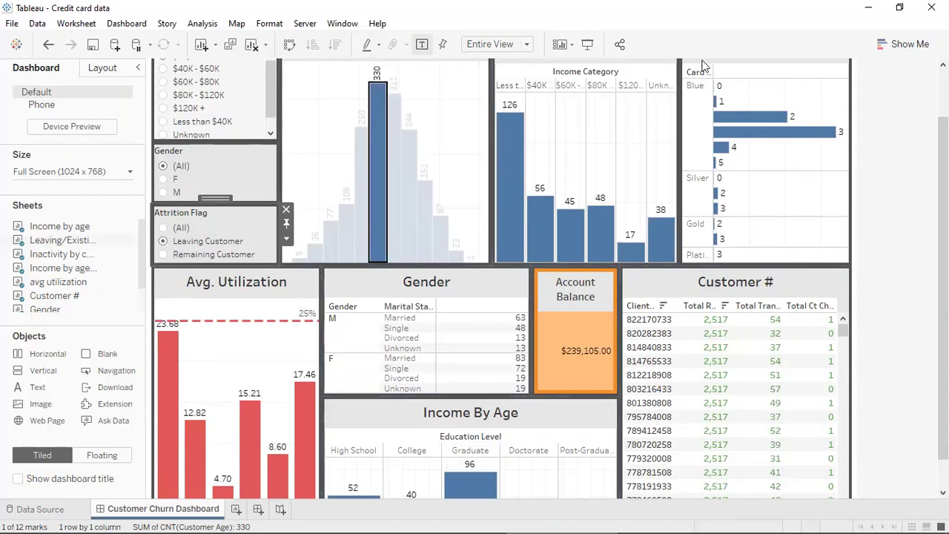
pyautogui.scroll(-1, 178, 313)
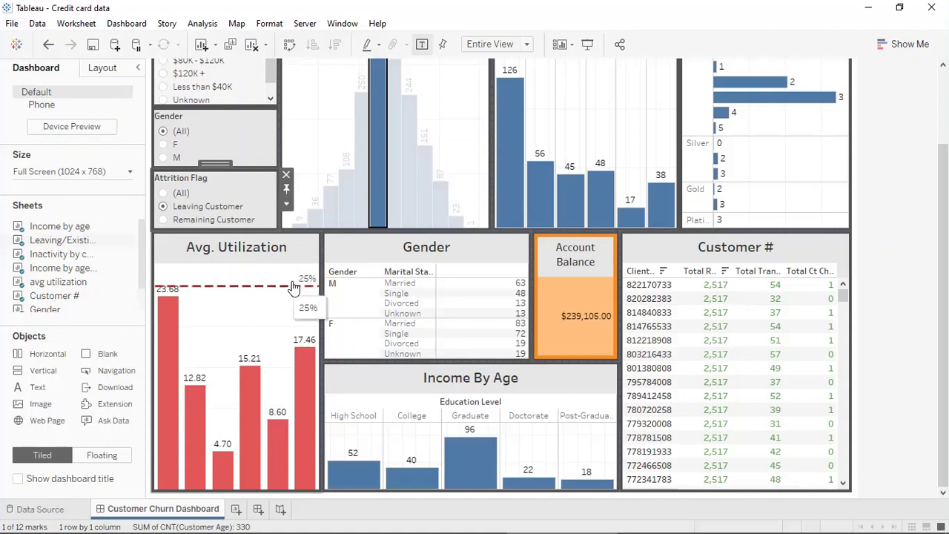
pyautogui.moveTo(311, 288)
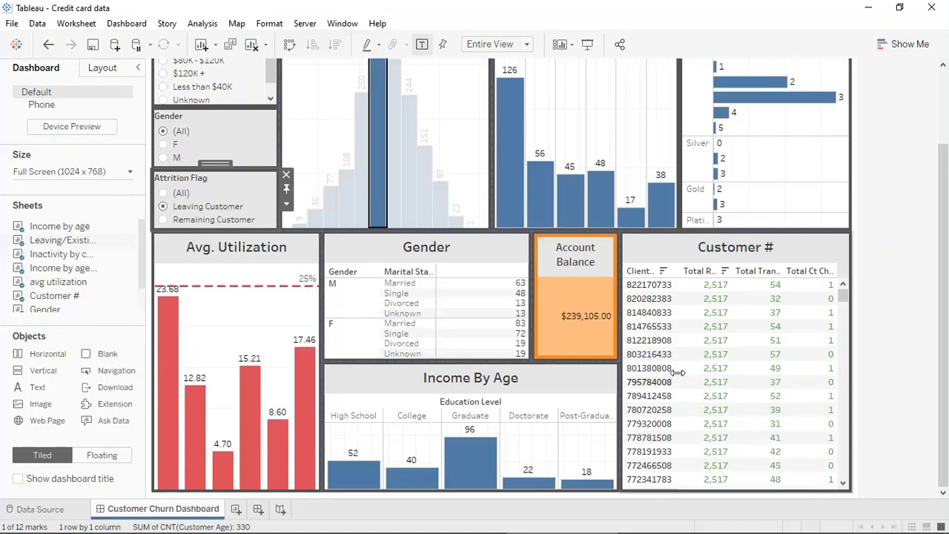
pyautogui.moveTo(678, 374)
pyautogui.scroll(2, 679, 373)
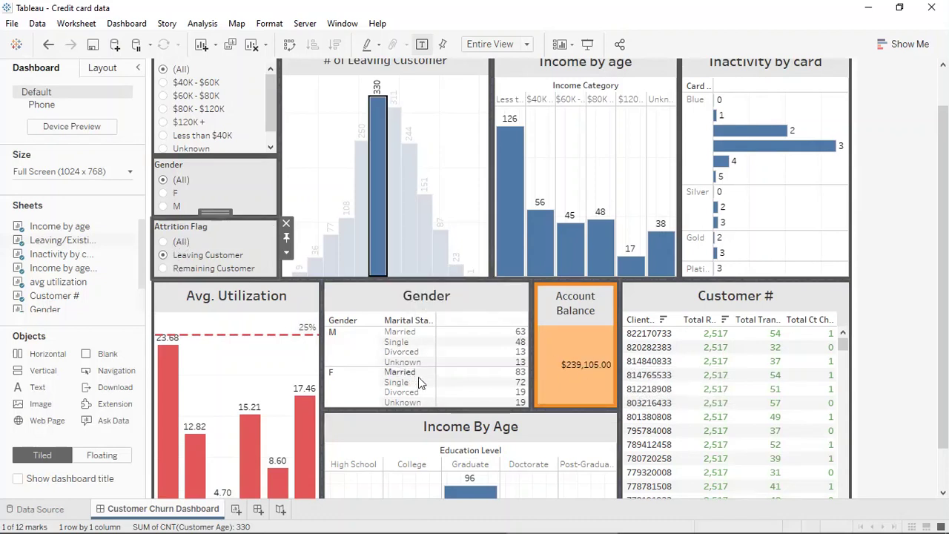
# Try the male and female Gender filters, then set Gender back to (All) for 330 leaving customers.
pyautogui.click(165, 206)
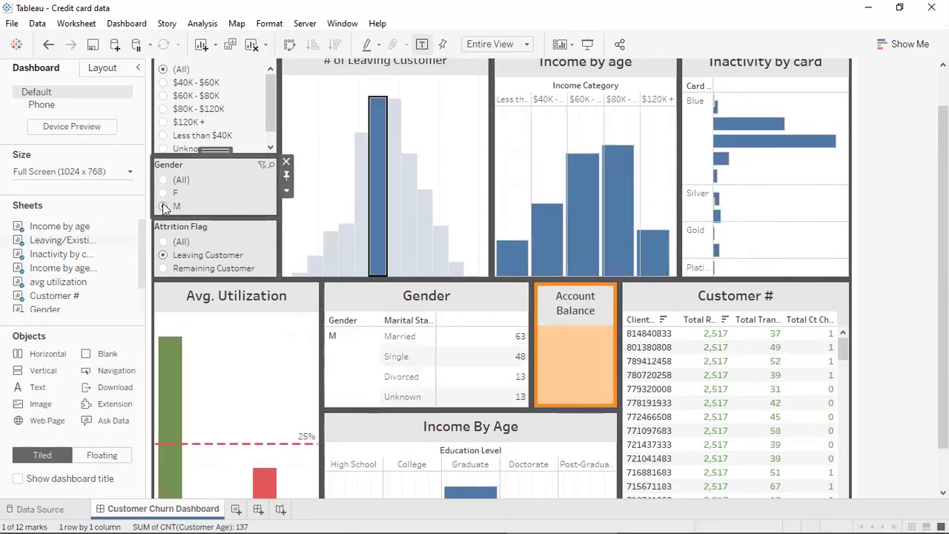
pyautogui.scroll(1, 330, 245)
pyautogui.scroll(1, 332, 247)
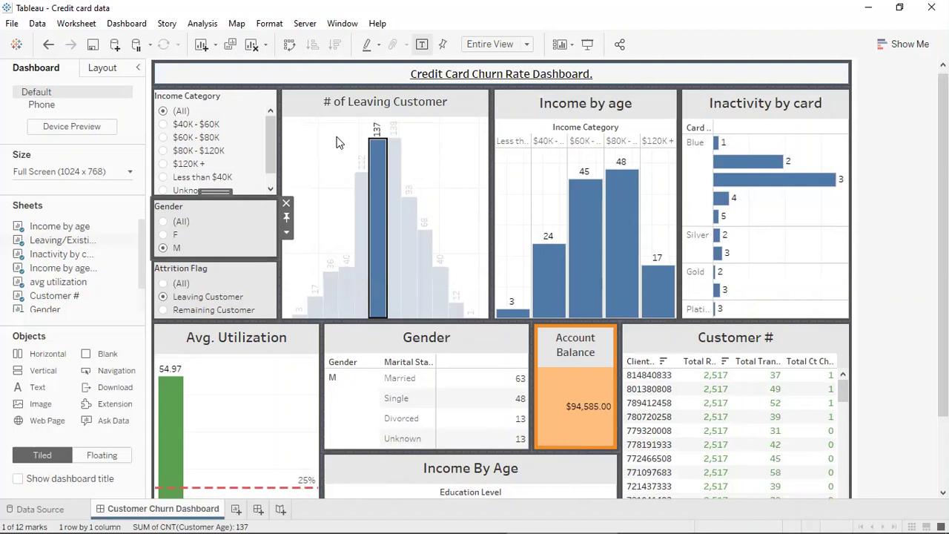
pyautogui.moveTo(592, 197)
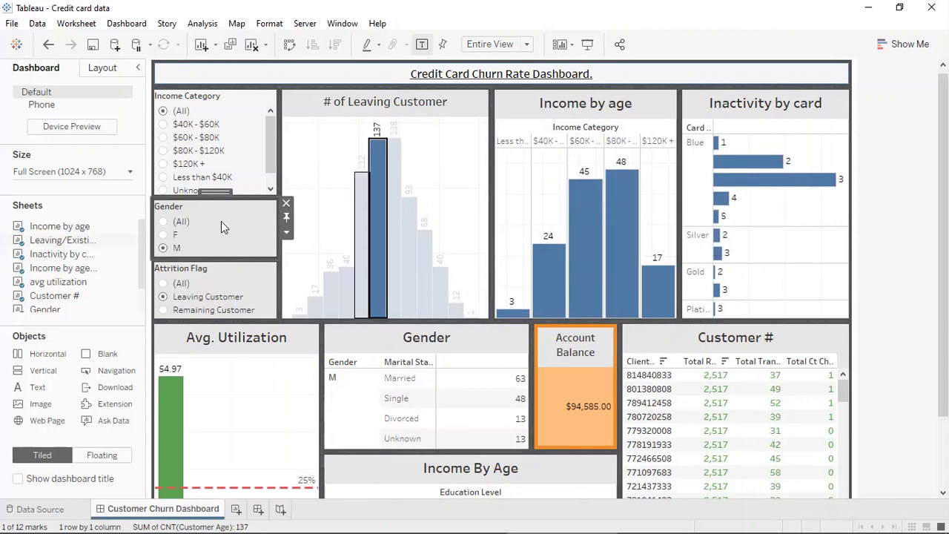
pyautogui.click(163, 235)
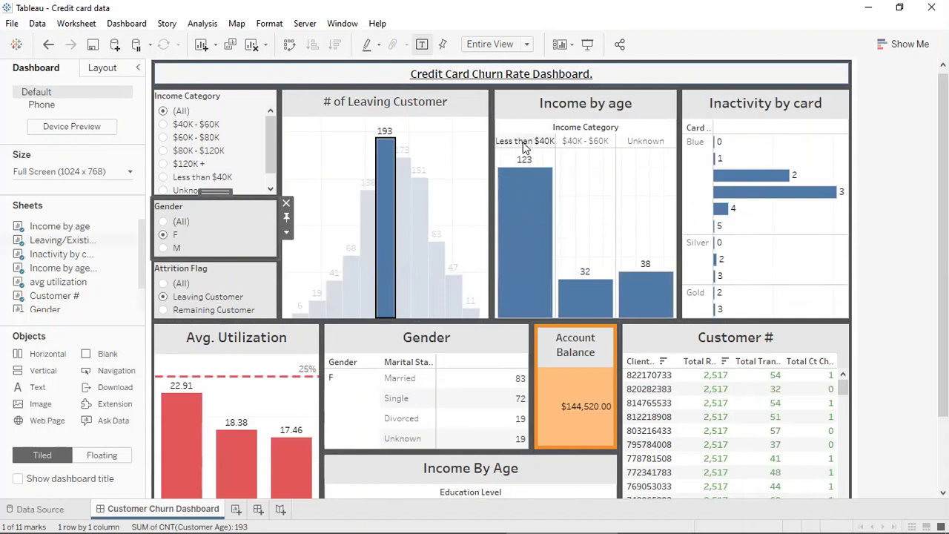
pyautogui.moveTo(524, 182)
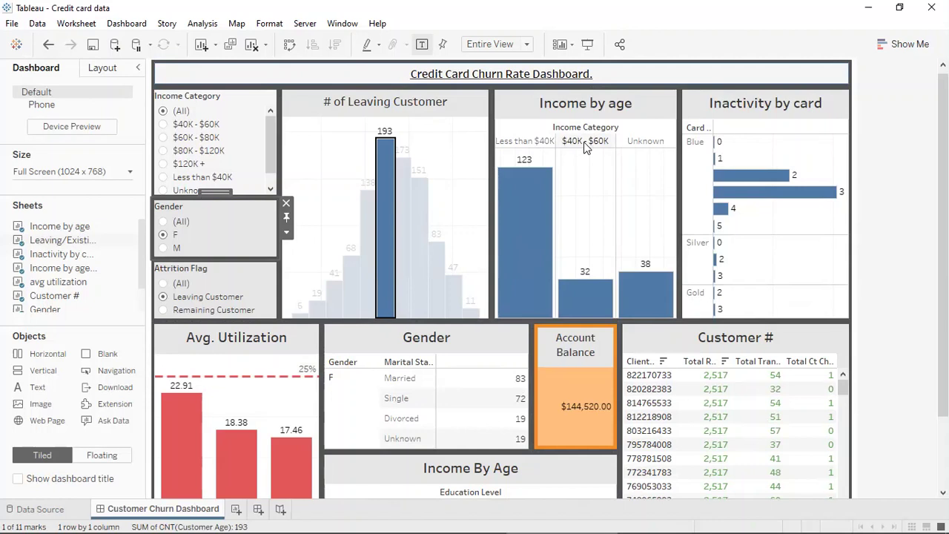
pyautogui.click(163, 221)
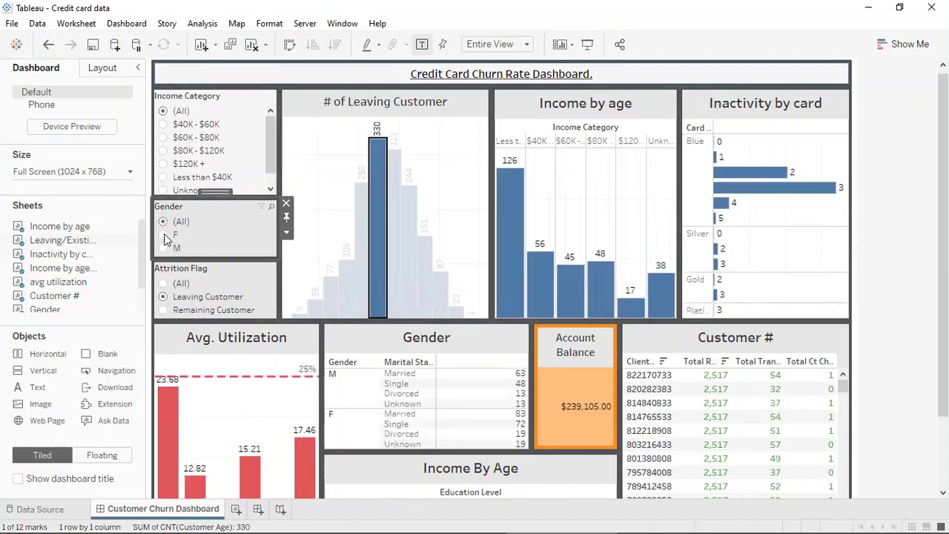
# Set Attrition Flag to Remaining Customer and read the updated values, including the $1,974,917.00 balance.
pyautogui.click(163, 310)
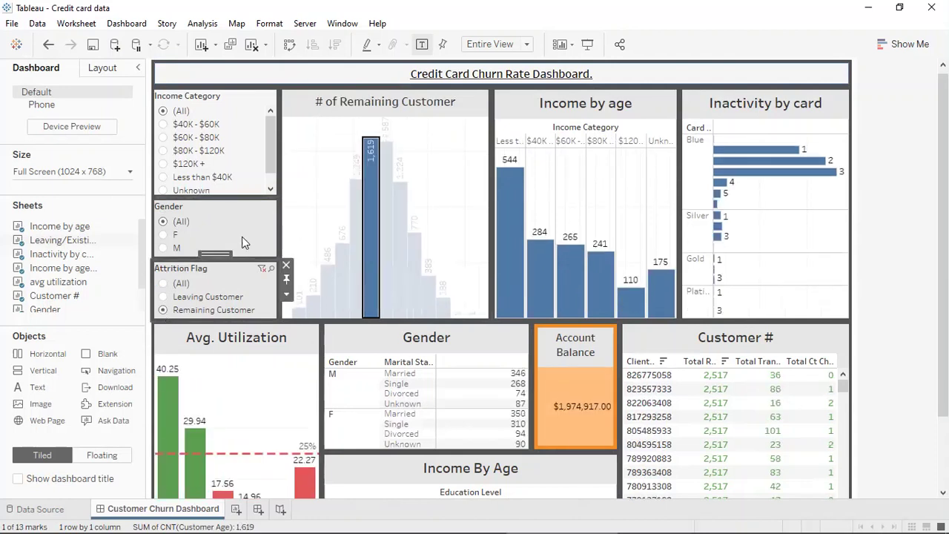
pyautogui.moveTo(365, 151)
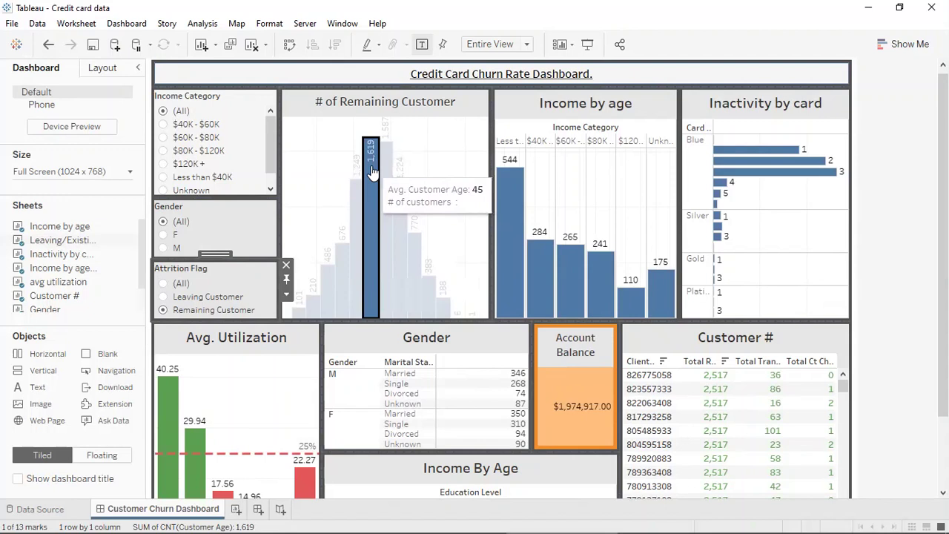
pyautogui.moveTo(373, 170)
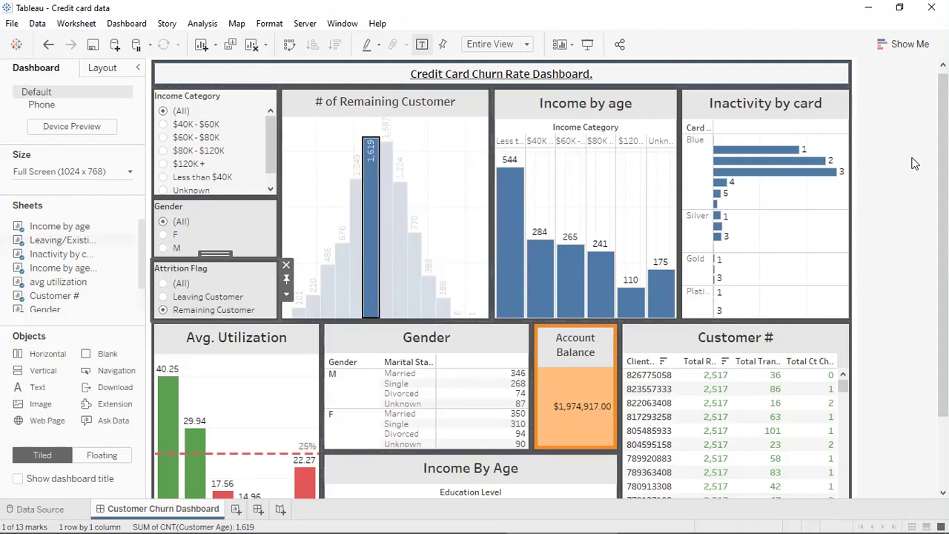
pyautogui.moveTo(524, 207)
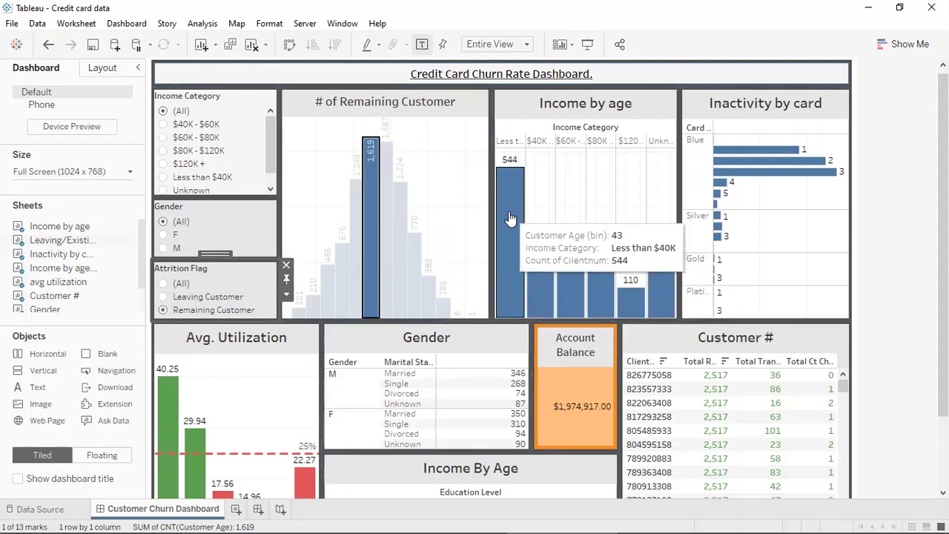
pyautogui.moveTo(546, 289)
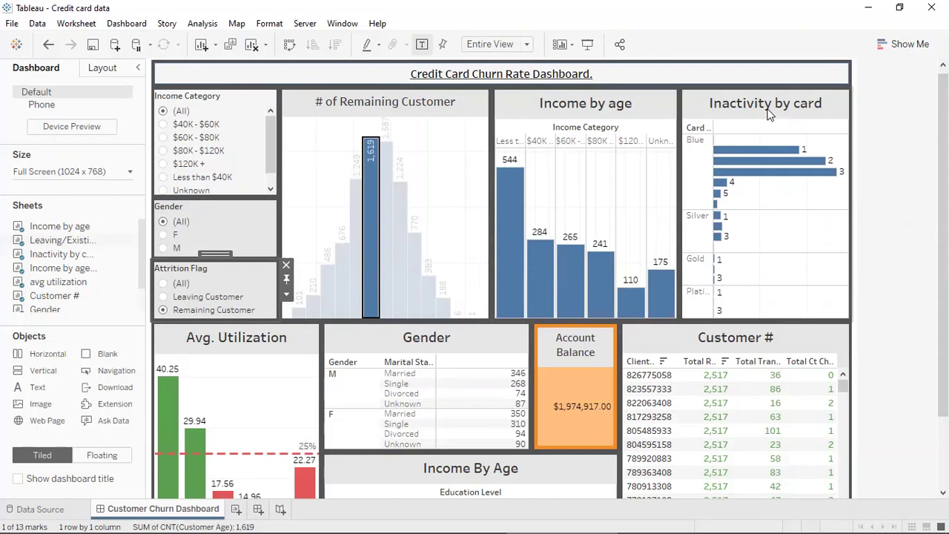
pyautogui.moveTo(793, 177)
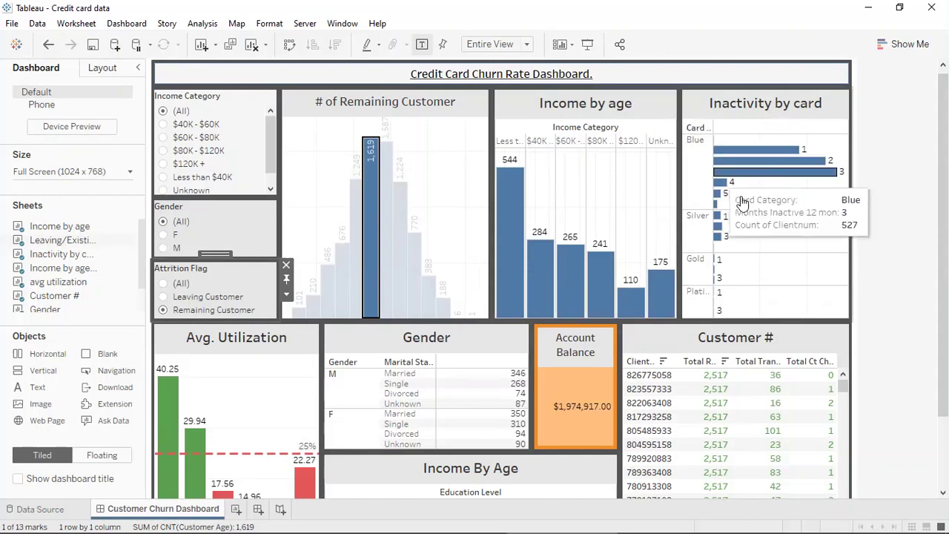
pyautogui.scroll(-3, 743, 202)
pyautogui.moveTo(590, 345)
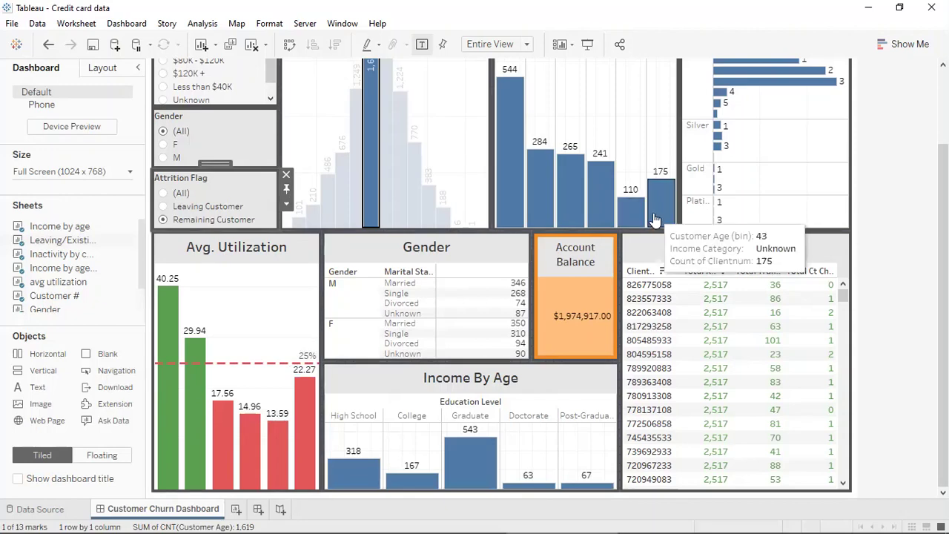
pyautogui.scroll(3, 654, 220)
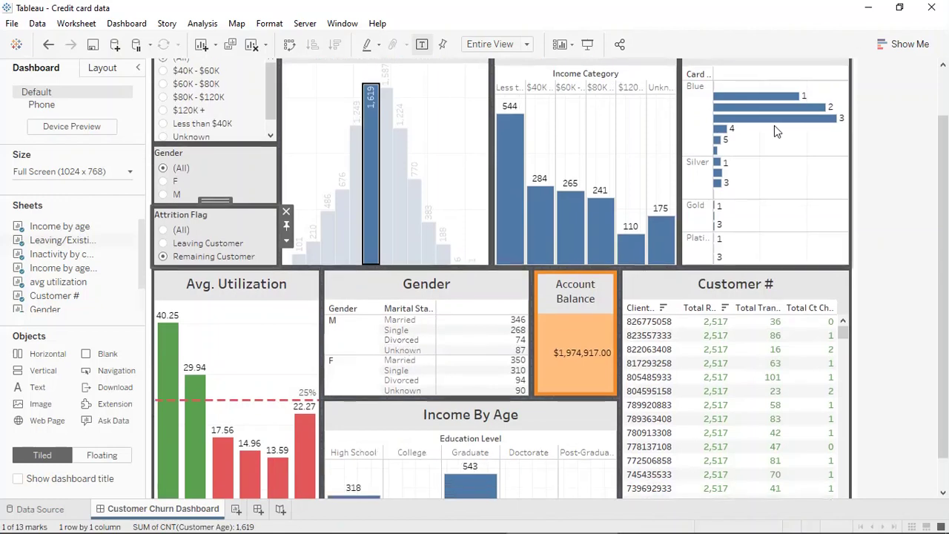
pyautogui.moveTo(774, 137)
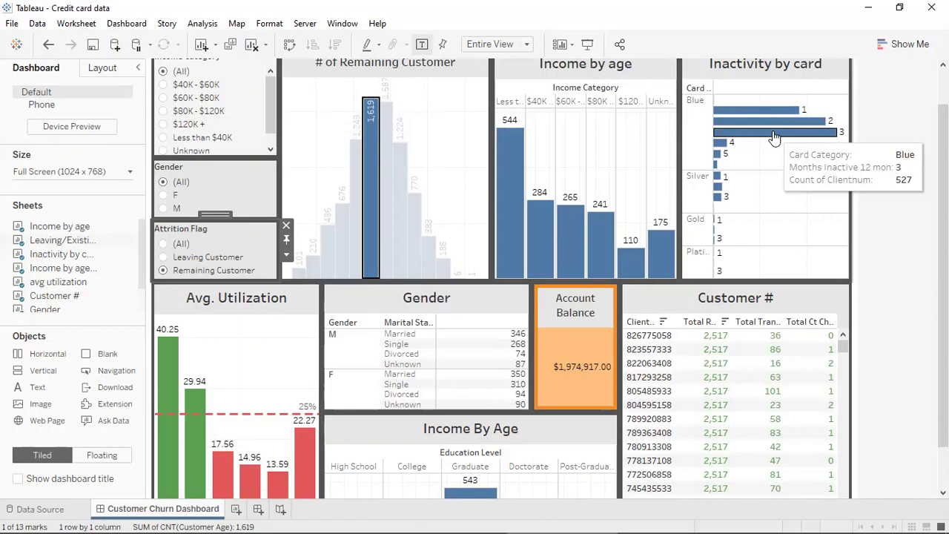
pyautogui.scroll(2, 773, 137)
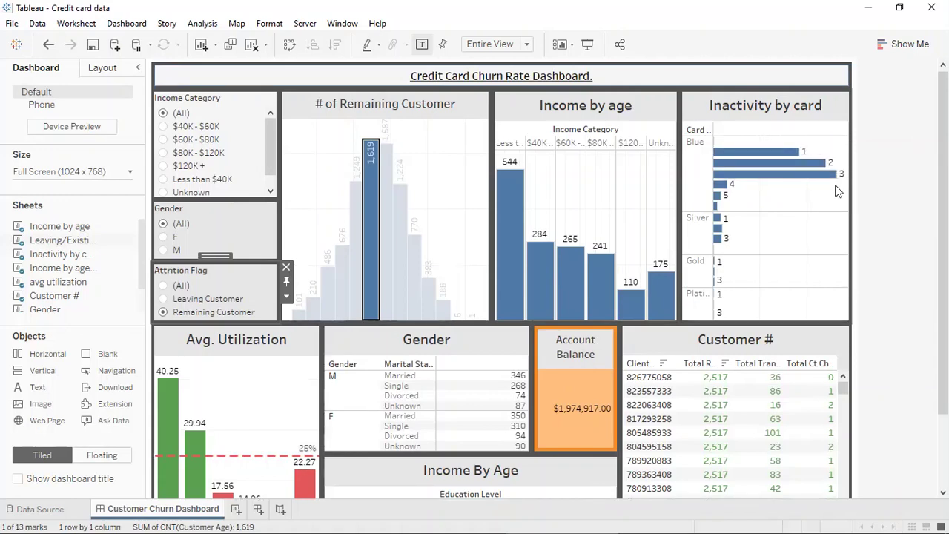
pyautogui.scroll(-1, 838, 192)
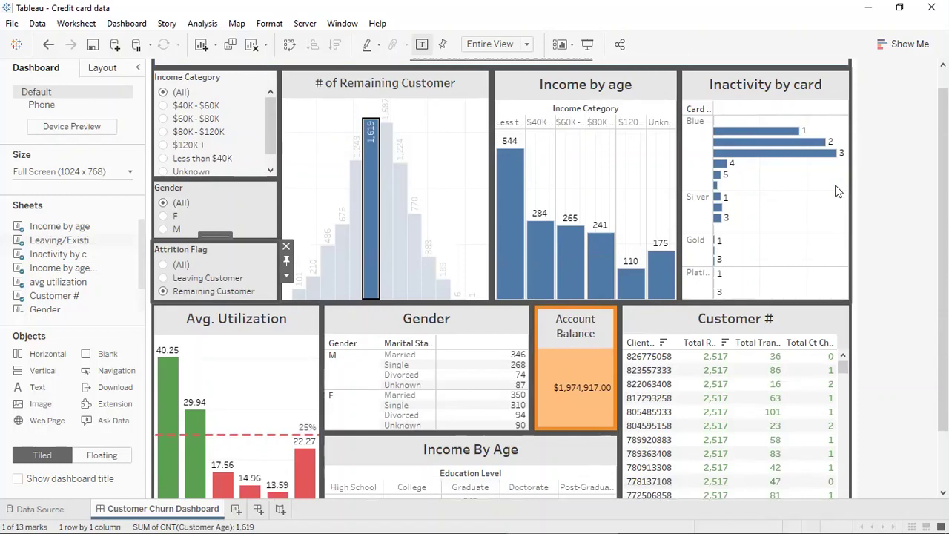
pyautogui.scroll(-3, 838, 191)
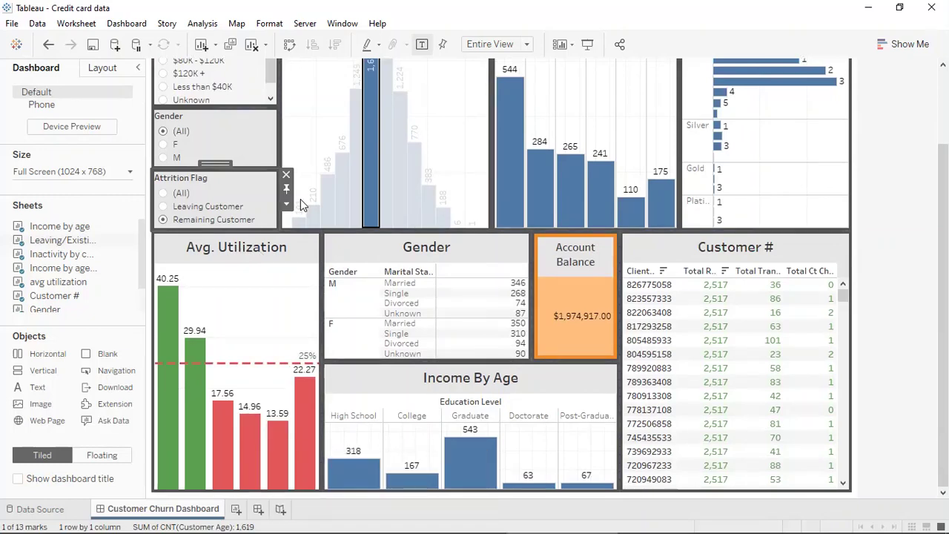
pyautogui.scroll(3, 626, 121)
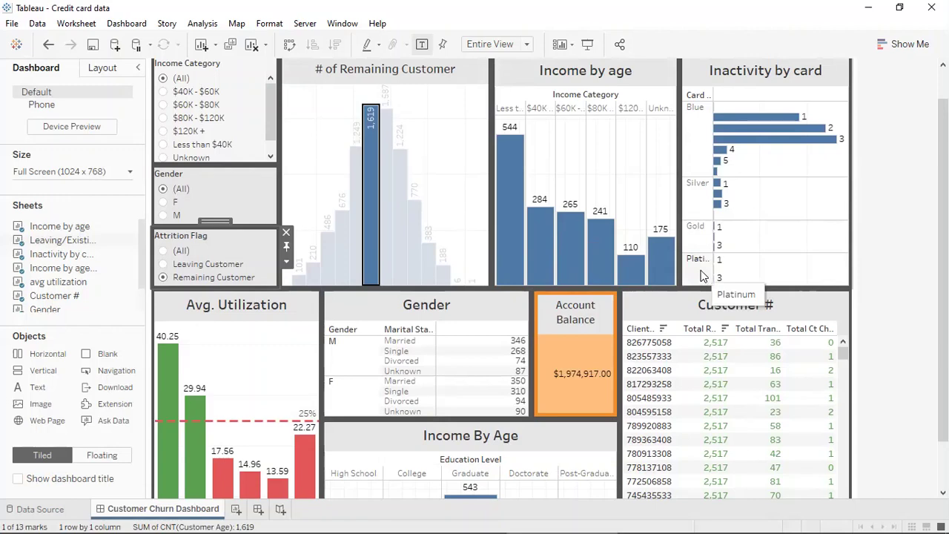
pyautogui.scroll(-3, 703, 276)
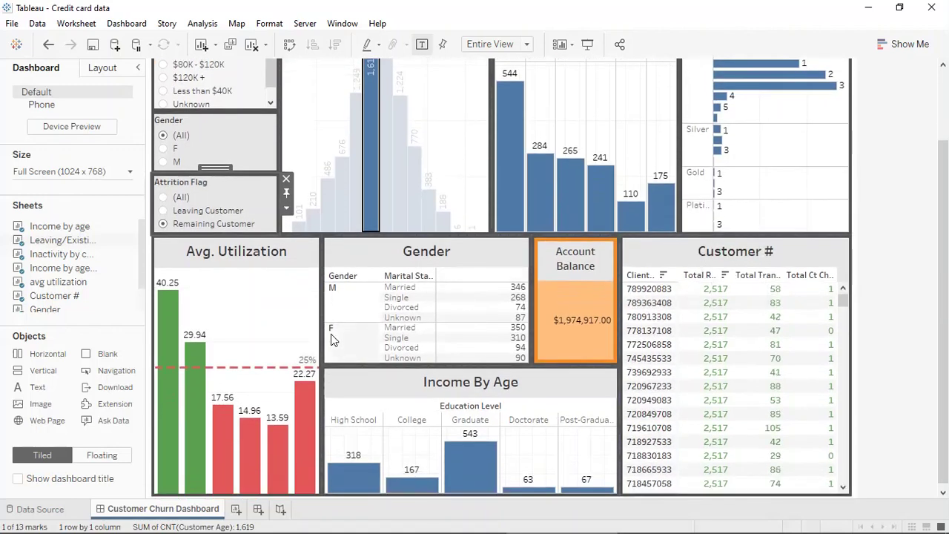
# Filter the dashboard by the 13.59 ($120K+) bar in the Avg. Utilization chart.
pyautogui.click(276, 436)
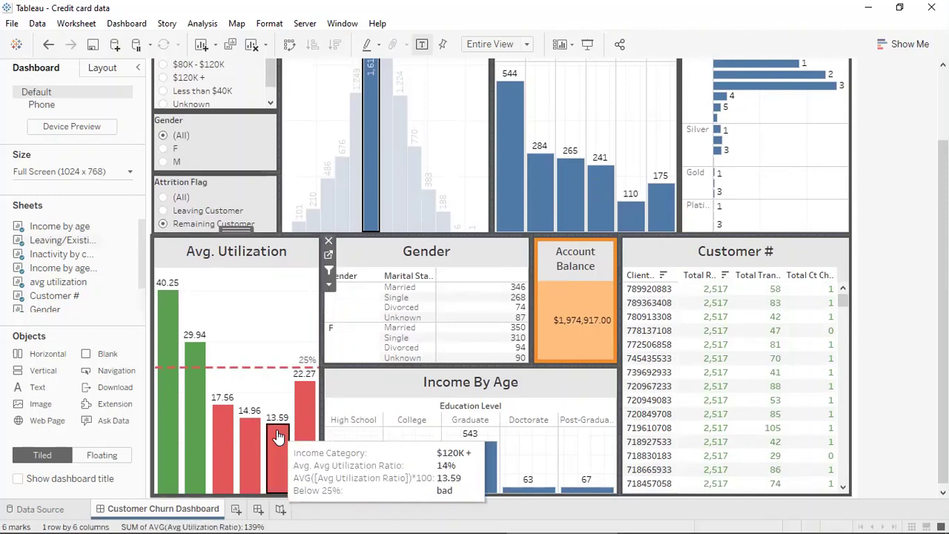
pyautogui.click(278, 436)
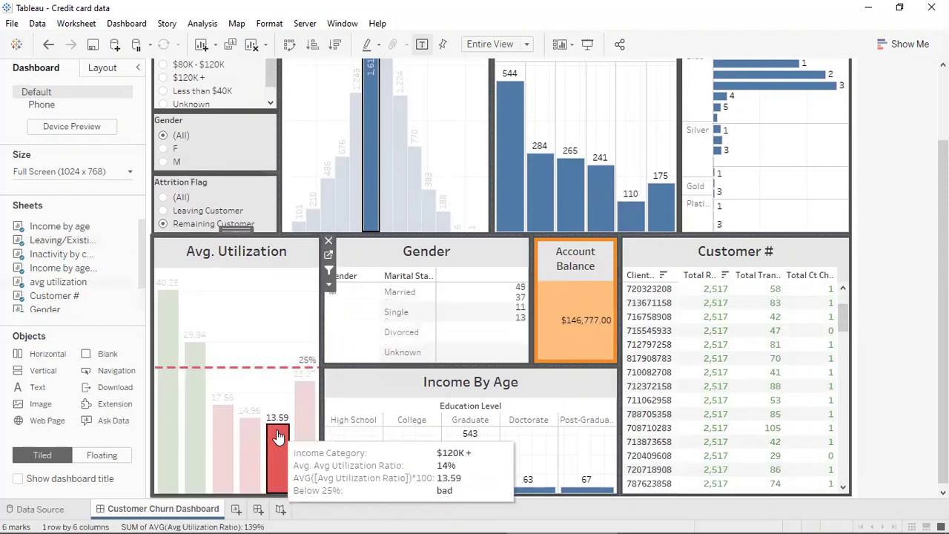
pyautogui.click(277, 435)
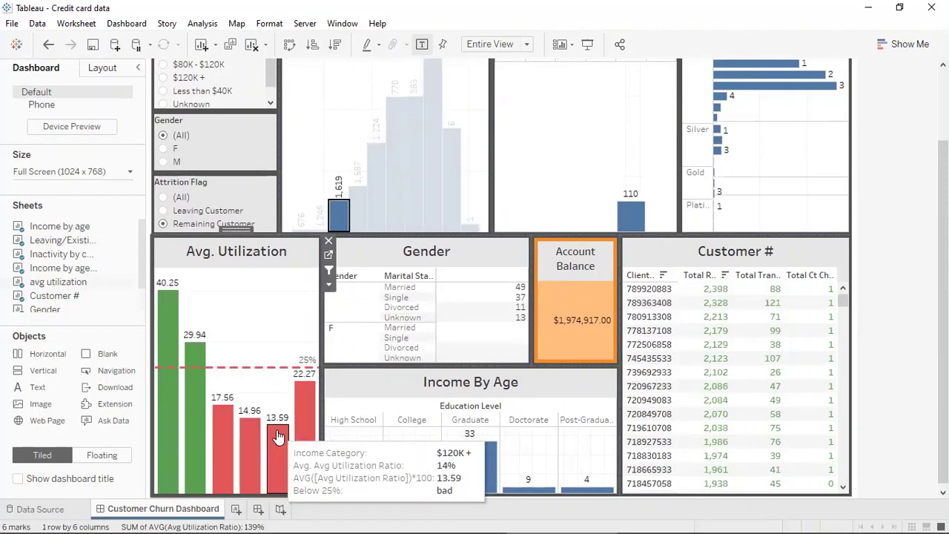
pyautogui.click(277, 436)
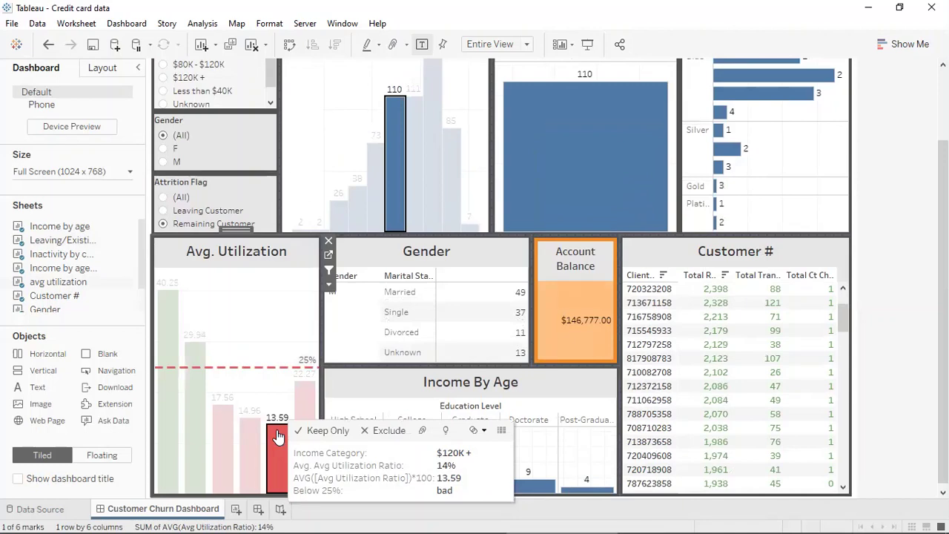
pyautogui.click(278, 435)
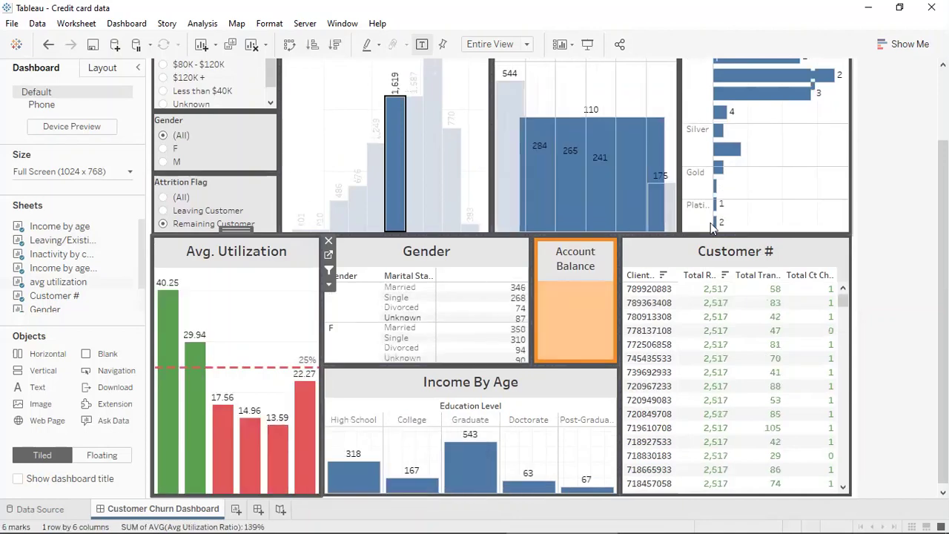
pyautogui.click(283, 449)
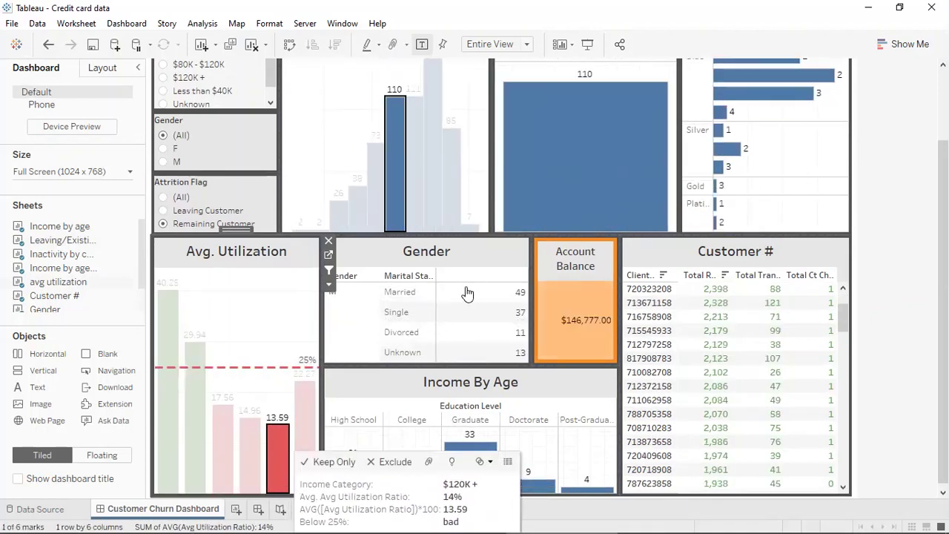
# Review the filtered dashboard: 110 remaining customers and a $146,777.00 account balance.
pyautogui.scroll(2, 878, 160)
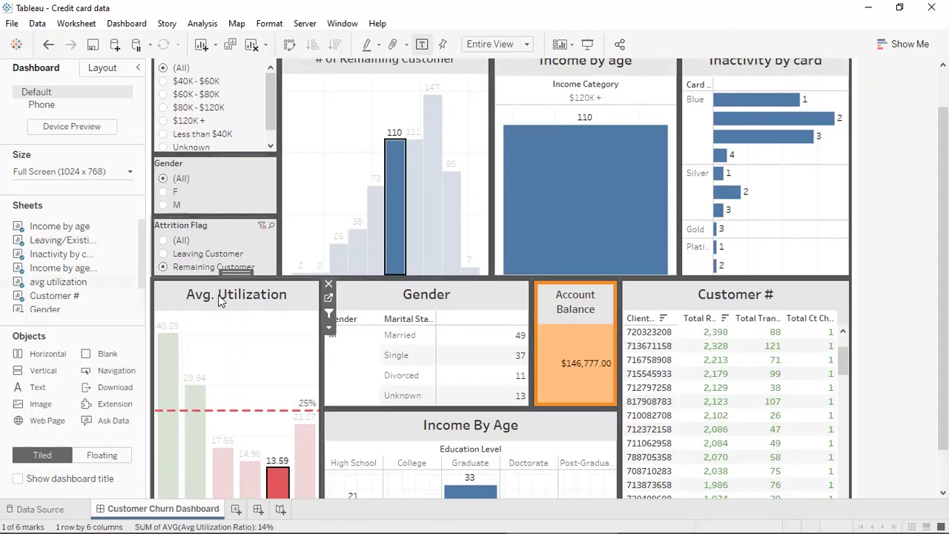
pyautogui.moveTo(279, 478)
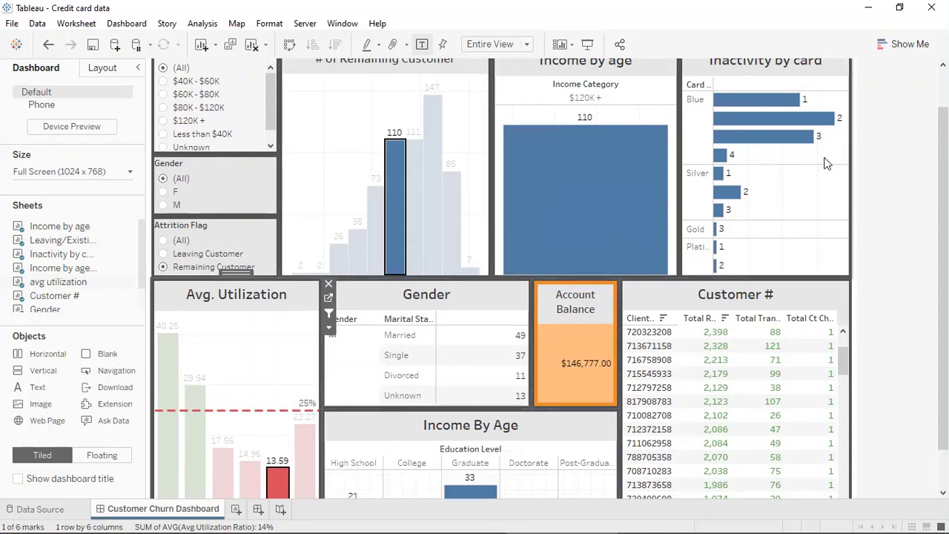
pyautogui.scroll(1, 826, 163)
pyautogui.moveTo(734, 167)
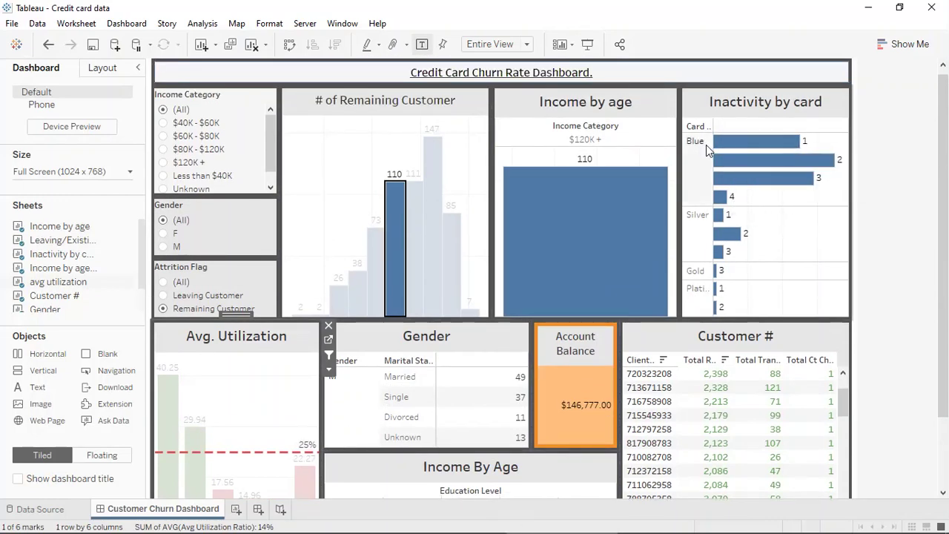
pyautogui.moveTo(600, 201)
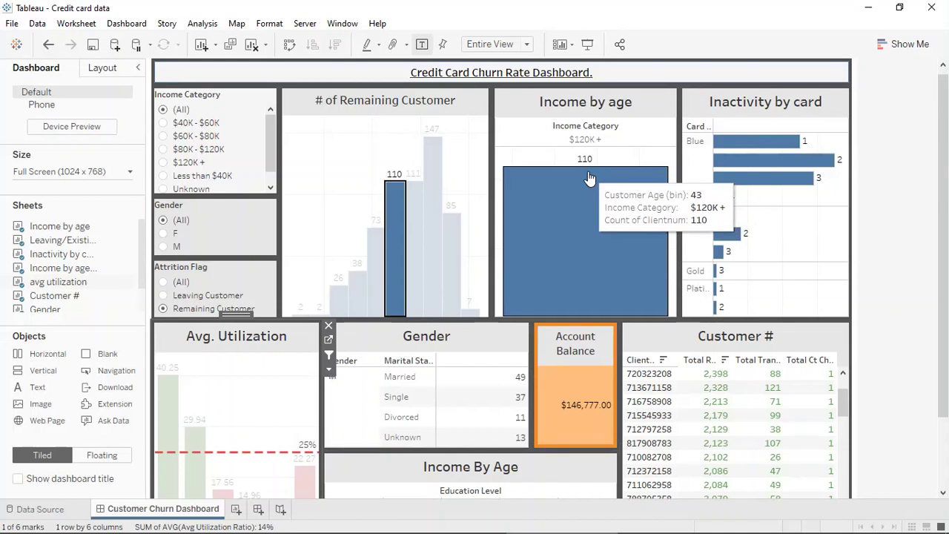
pyautogui.moveTo(767, 162)
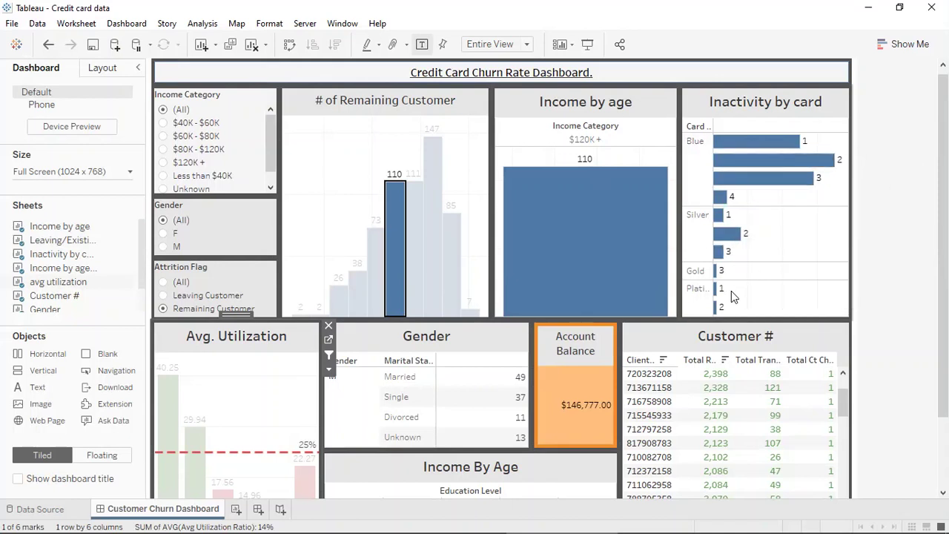
pyautogui.scroll(-5, 731, 290)
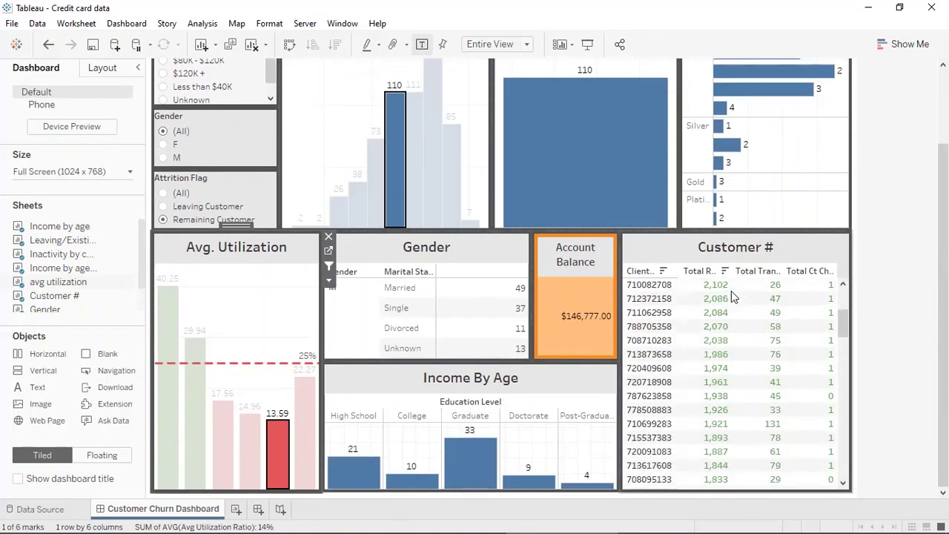
# Scroll through the Customer # table and check the Account Balance figure.
pyautogui.scroll(-1, 731, 291)
pyautogui.moveTo(596, 345)
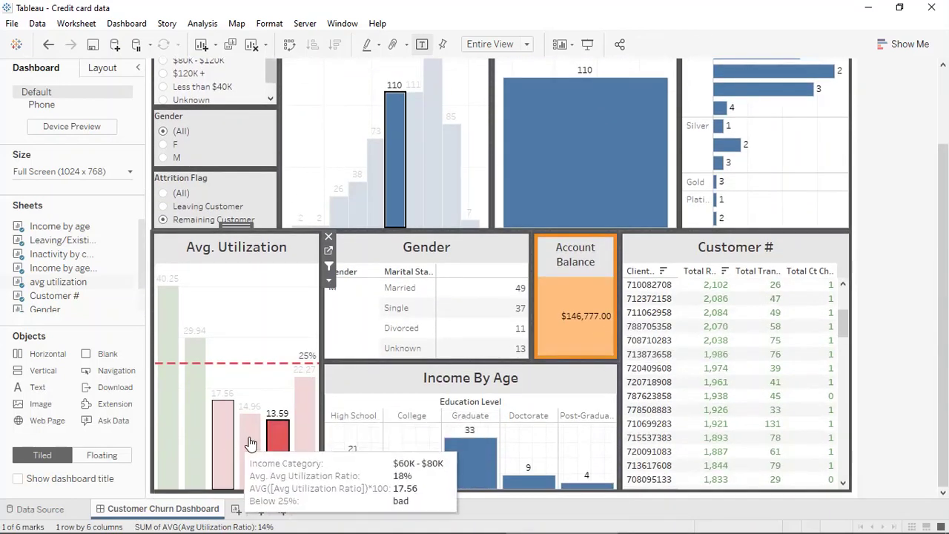
pyautogui.moveTo(577, 320)
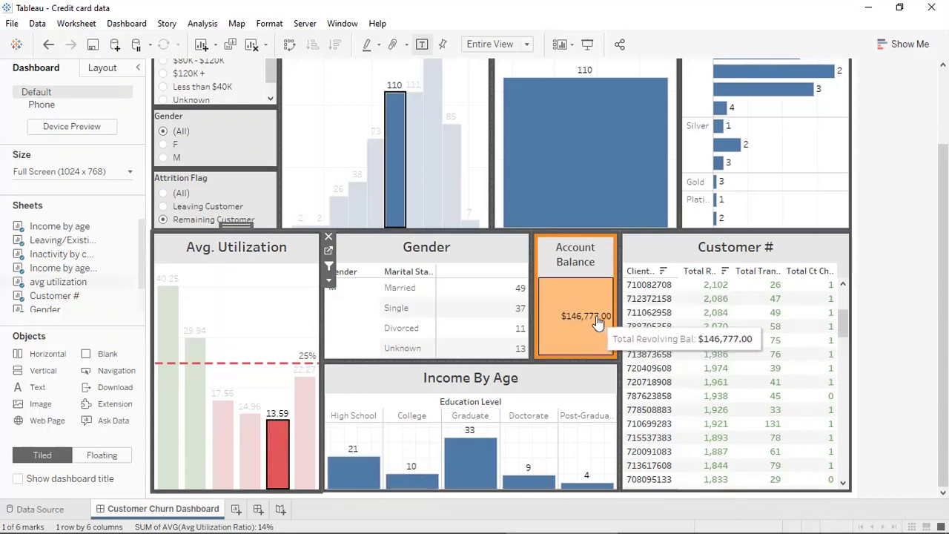
pyautogui.scroll(-15, 742, 332)
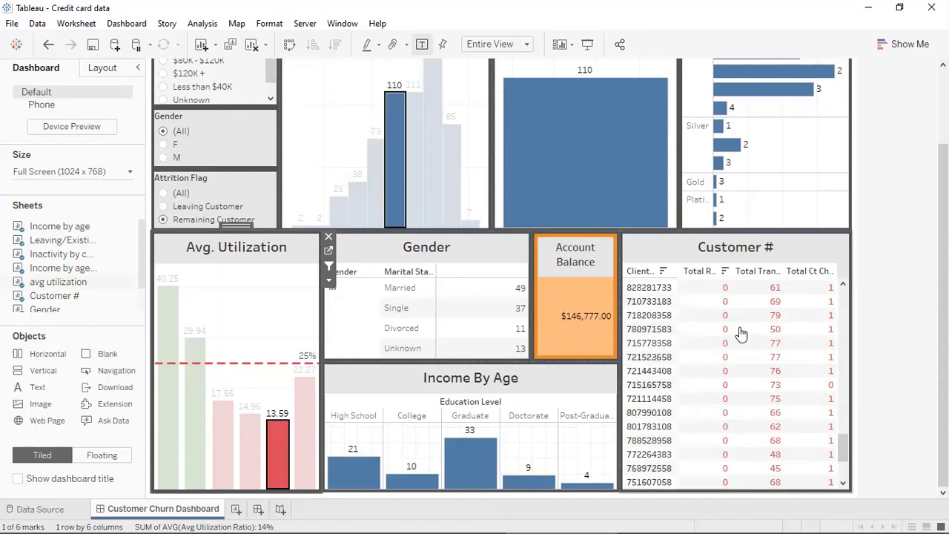
pyautogui.scroll(-3, 741, 332)
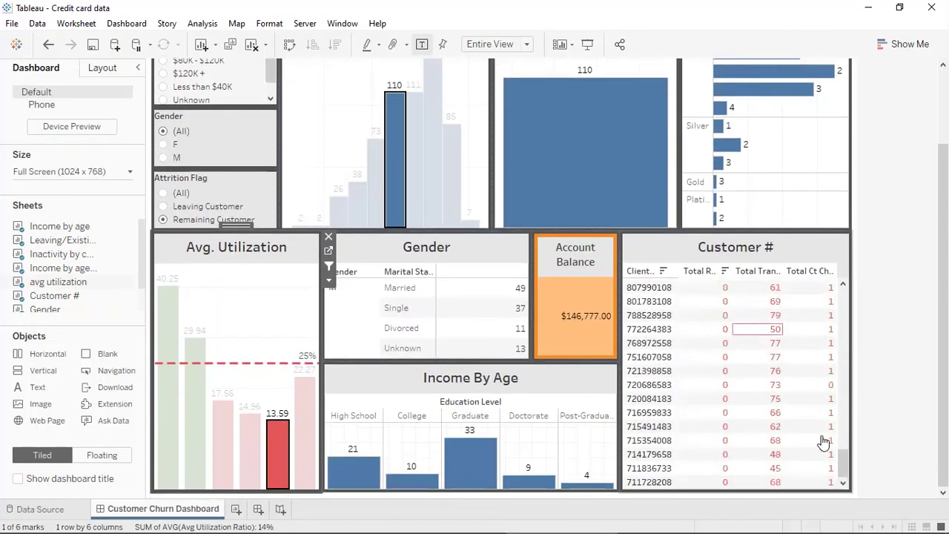
pyautogui.moveTo(844, 460)
pyautogui.mouseDown()
pyautogui.moveTo(836, 356)
pyautogui.moveTo(846, 458)
pyautogui.mouseUp()
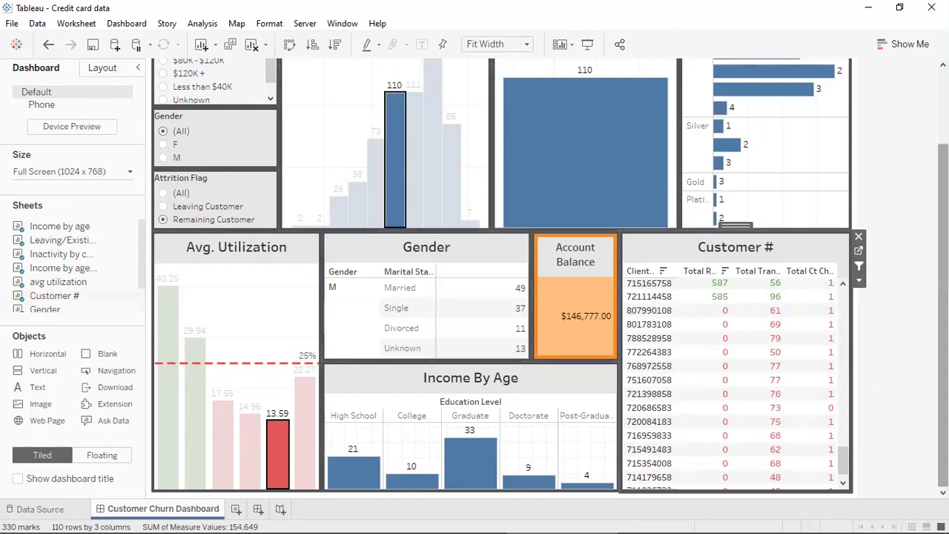
# Return to the dashboard top and switch to the Word report 'Credit card dashboard analysis'.
pyautogui.scroll(3, 943, 296)
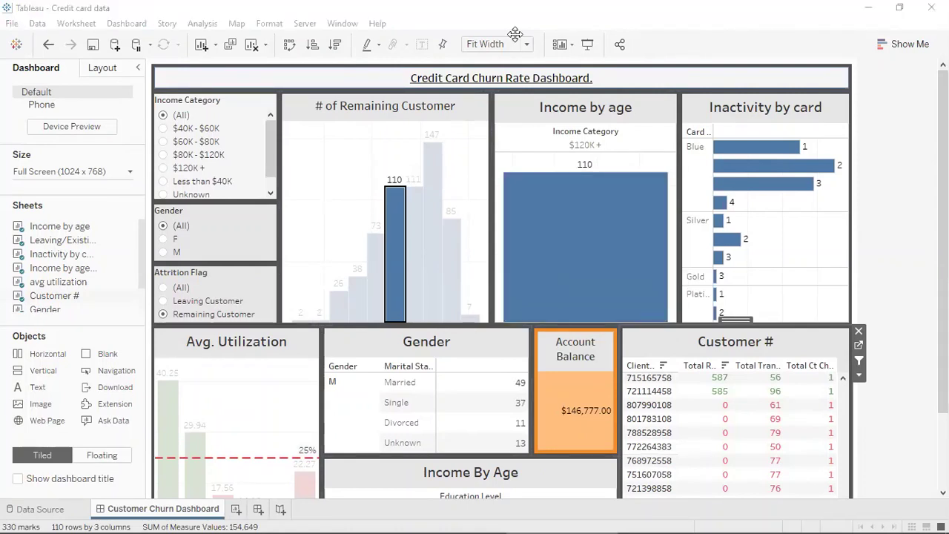
pyautogui.hotkey('alt', 'Tab')
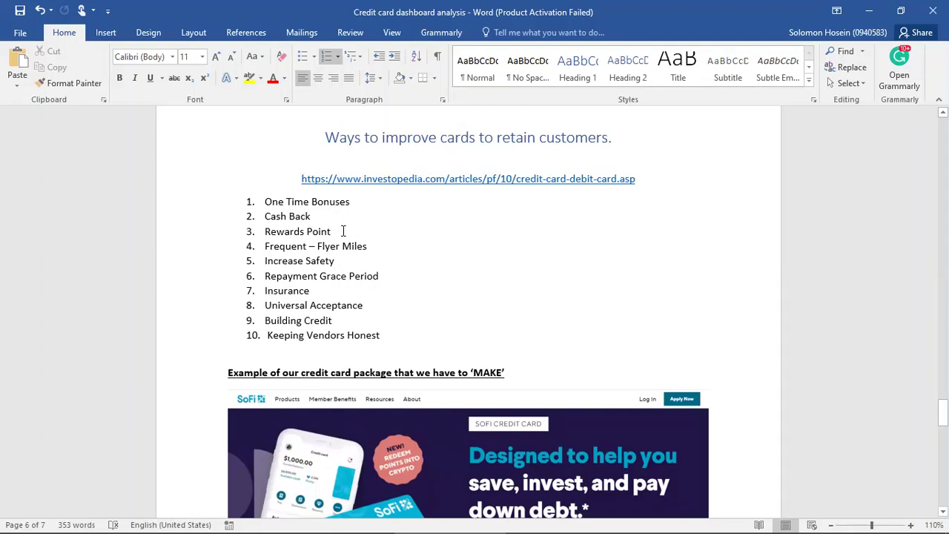
pyautogui.tripleClick(278, 232)
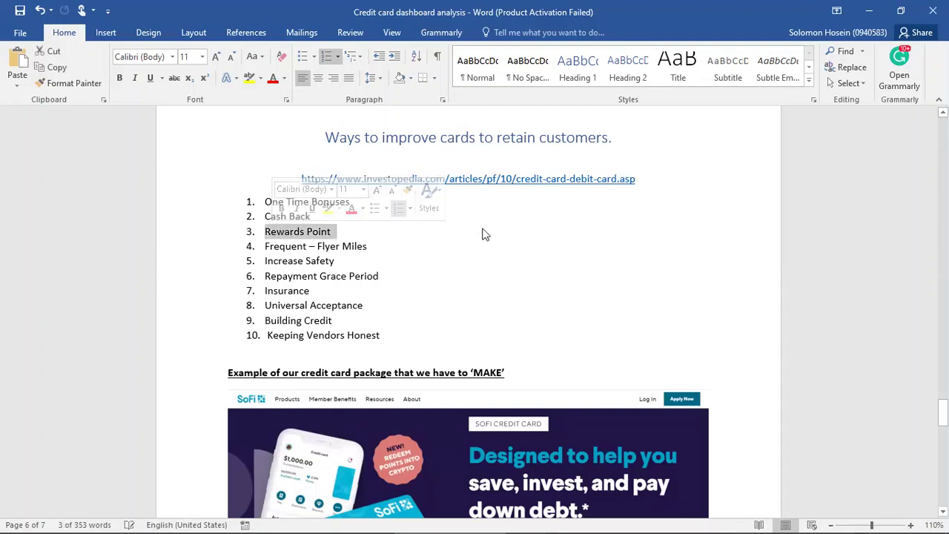
pyautogui.click(493, 254)
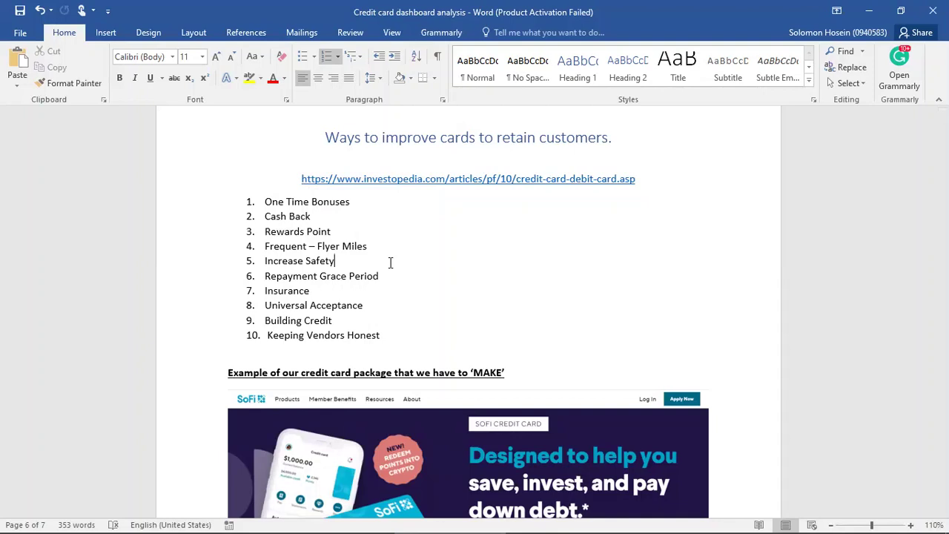
pyautogui.scroll(-1, 390, 262)
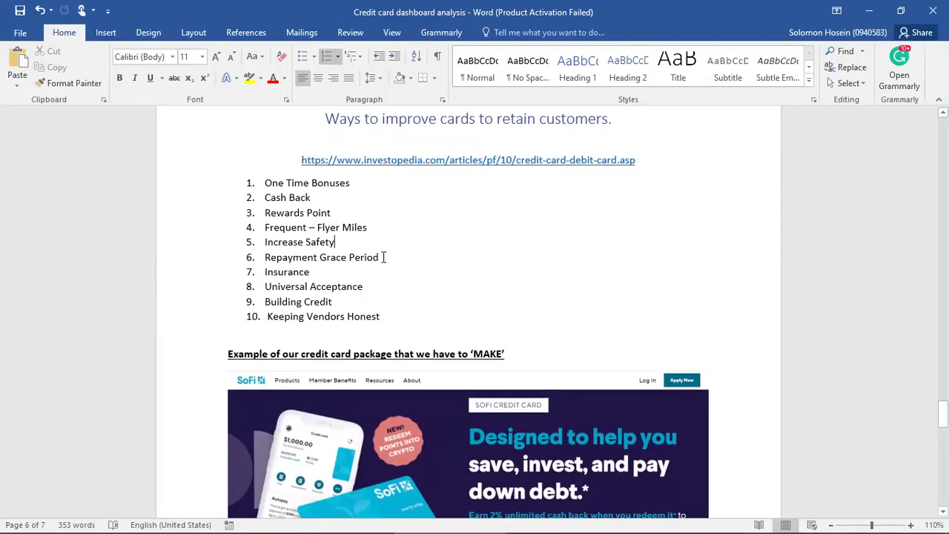
pyautogui.scroll(-1, 383, 257)
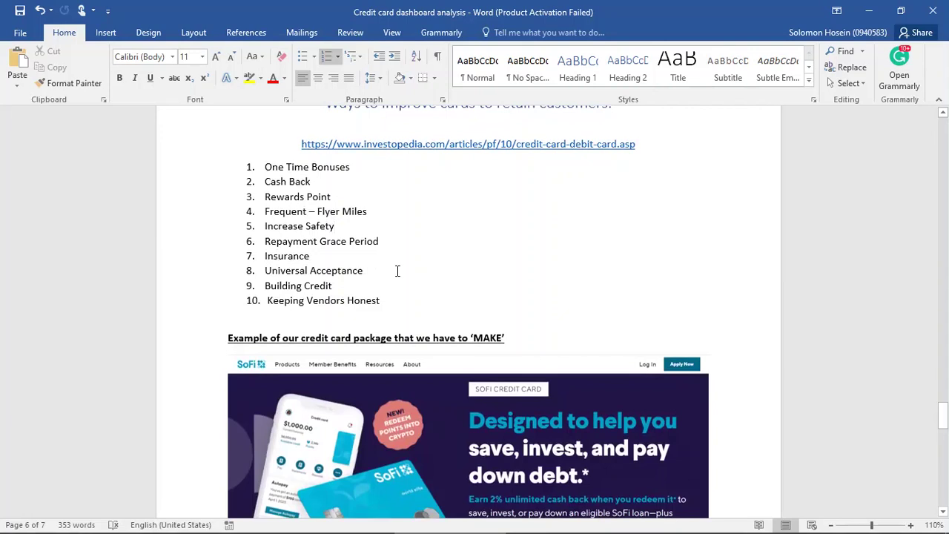
pyautogui.scroll(-3, 397, 270)
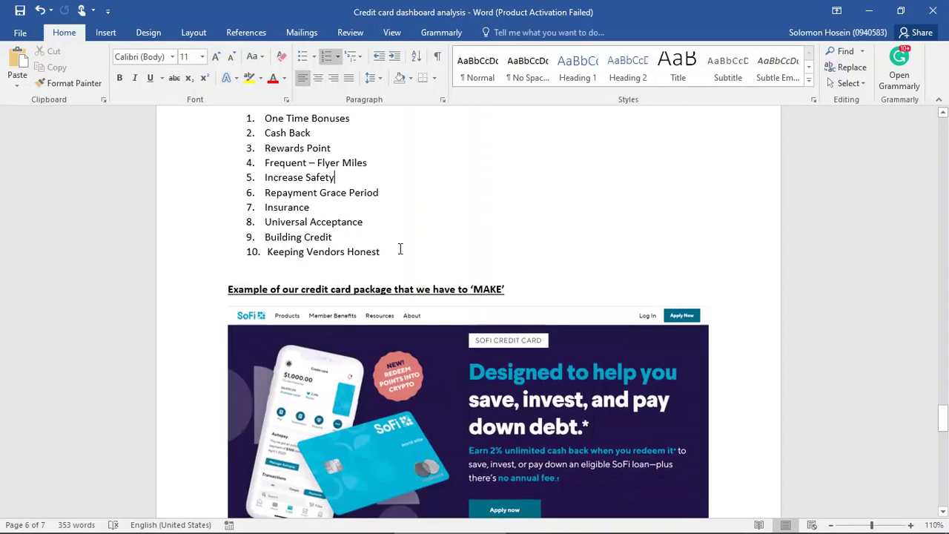
pyautogui.scroll(-1, 400, 249)
pyautogui.scroll(-2, 400, 249)
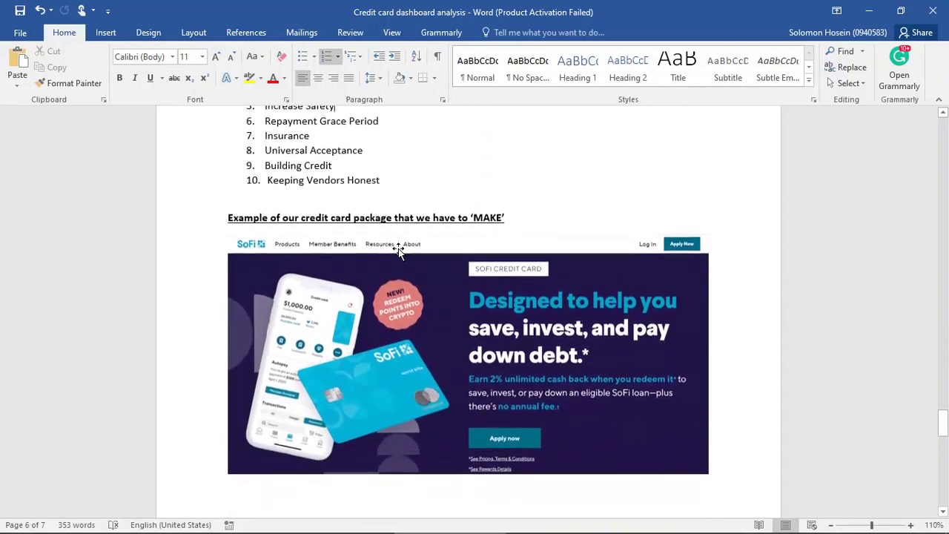
pyautogui.scroll(-2, 398, 248)
pyautogui.scroll(-1, 398, 248)
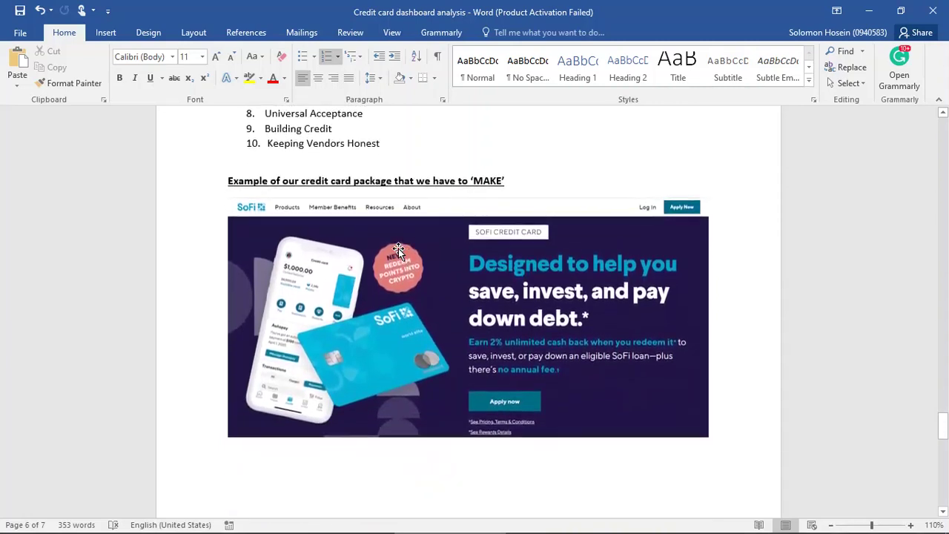
pyautogui.keyDown('ctrl'); pyautogui.scroll(2, 398, 249); pyautogui.keyUp('ctrl')
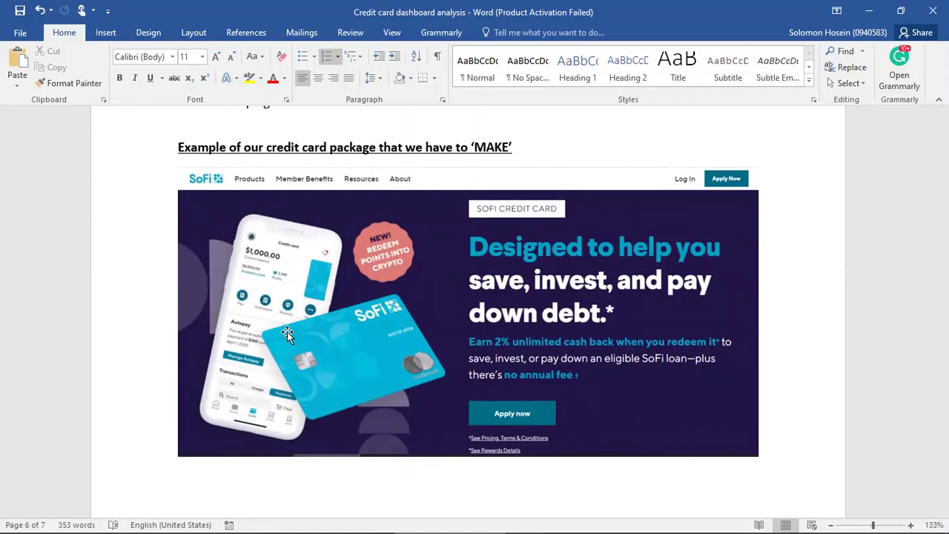
pyautogui.scroll(-1, 287, 331)
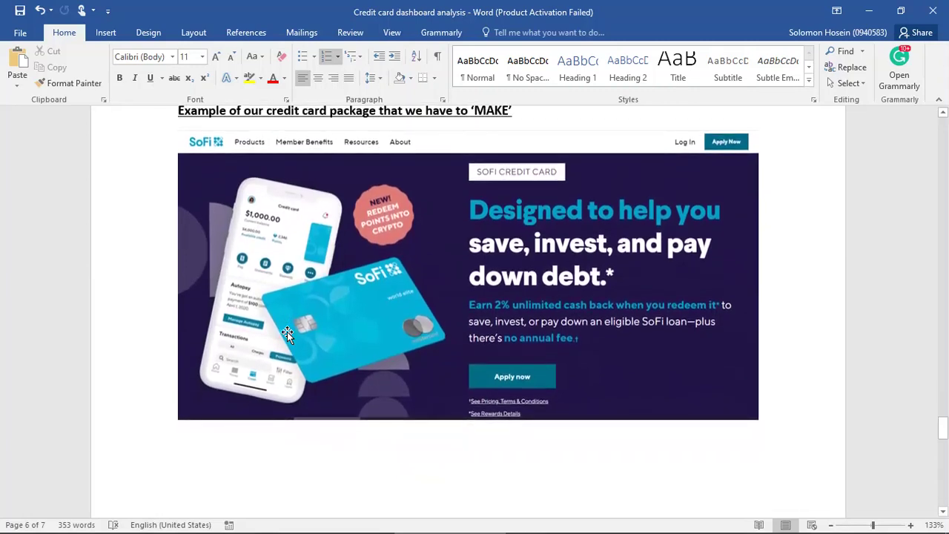
pyautogui.scroll(-2, 287, 331)
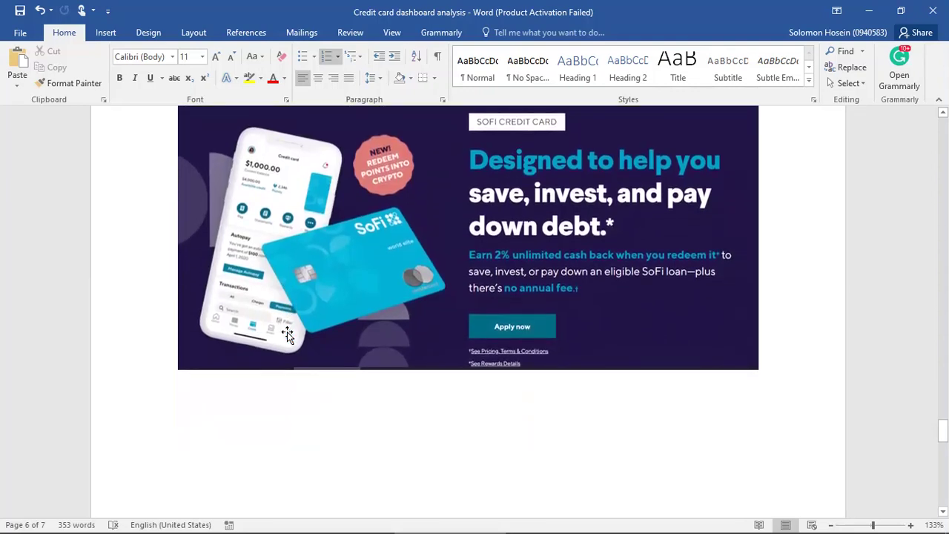
pyautogui.scroll(-1, 287, 332)
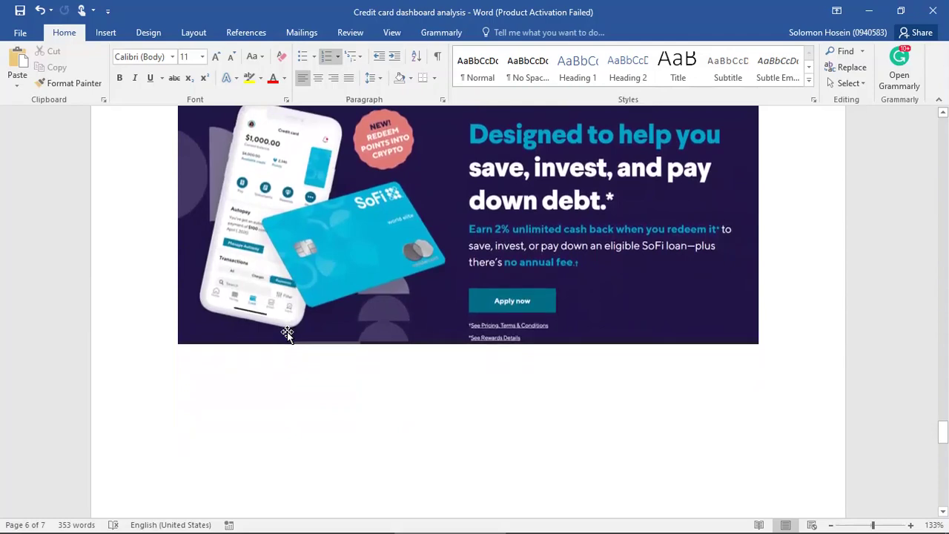
pyautogui.scroll(-10, 287, 332)
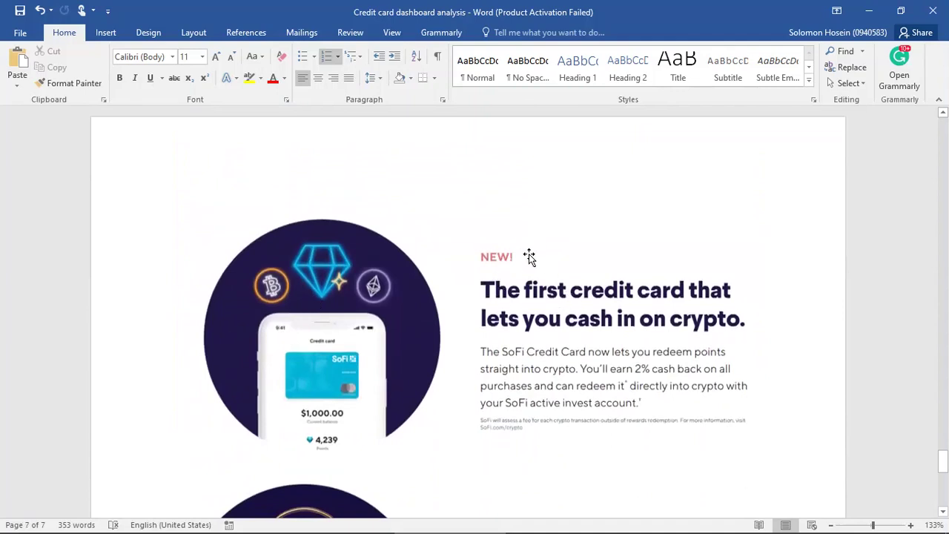
pyautogui.scroll(-1, 528, 256)
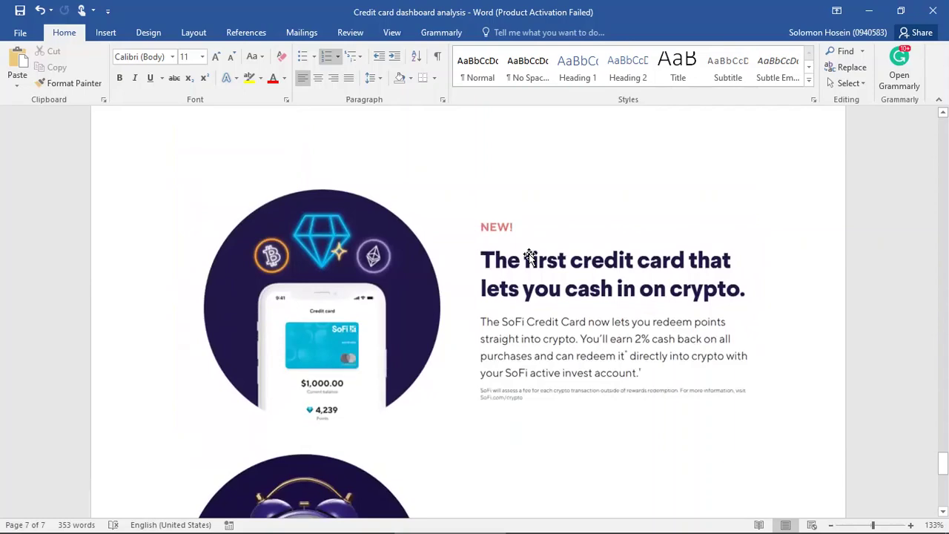
pyautogui.scroll(-5, 529, 255)
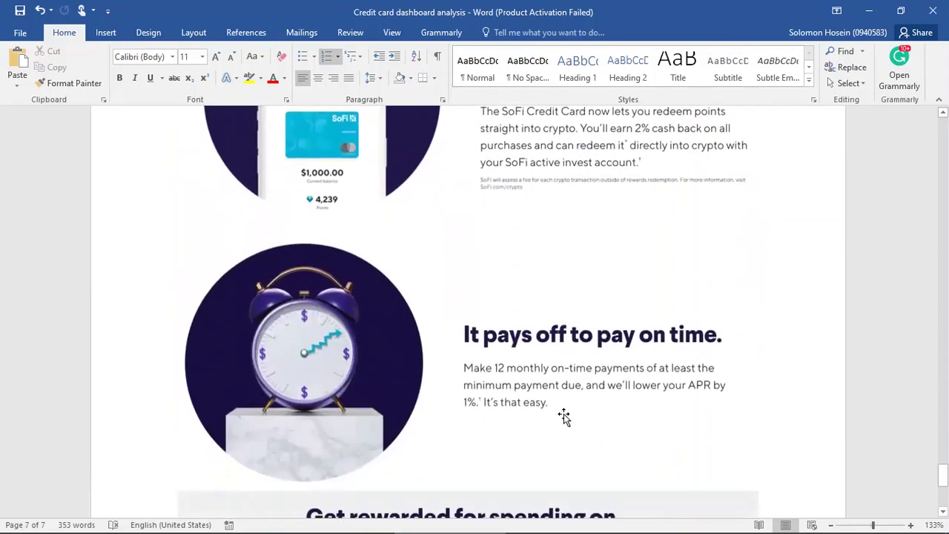
pyautogui.scroll(-1, 564, 417)
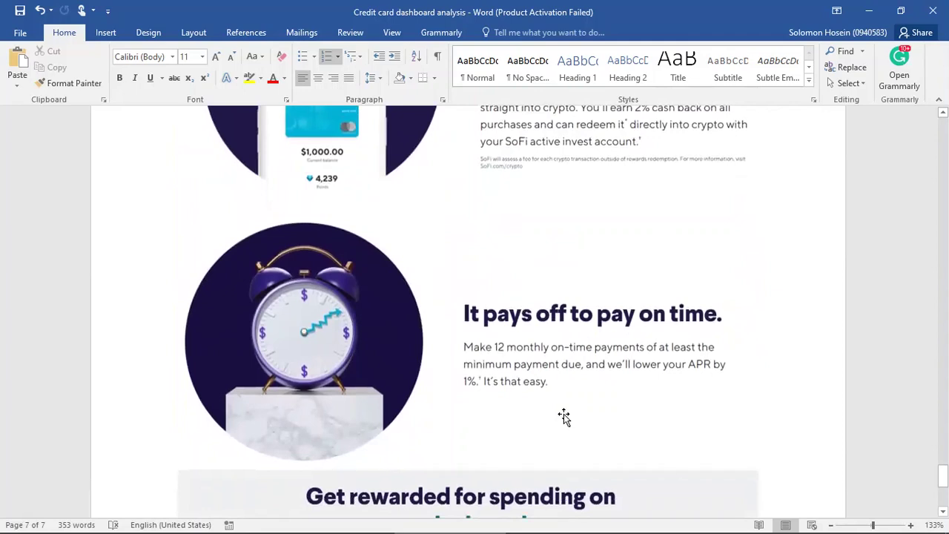
pyautogui.scroll(-4, 564, 417)
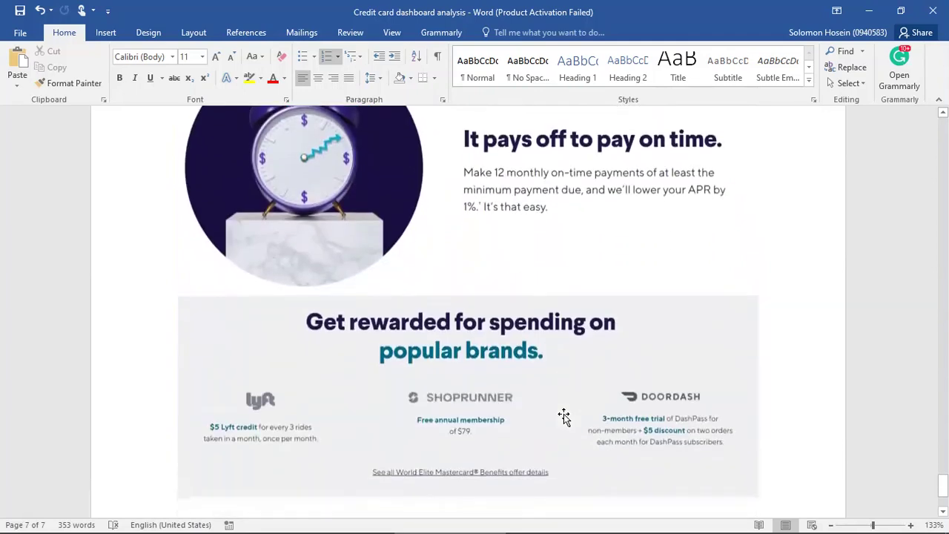
pyautogui.scroll(-1, 548, 411)
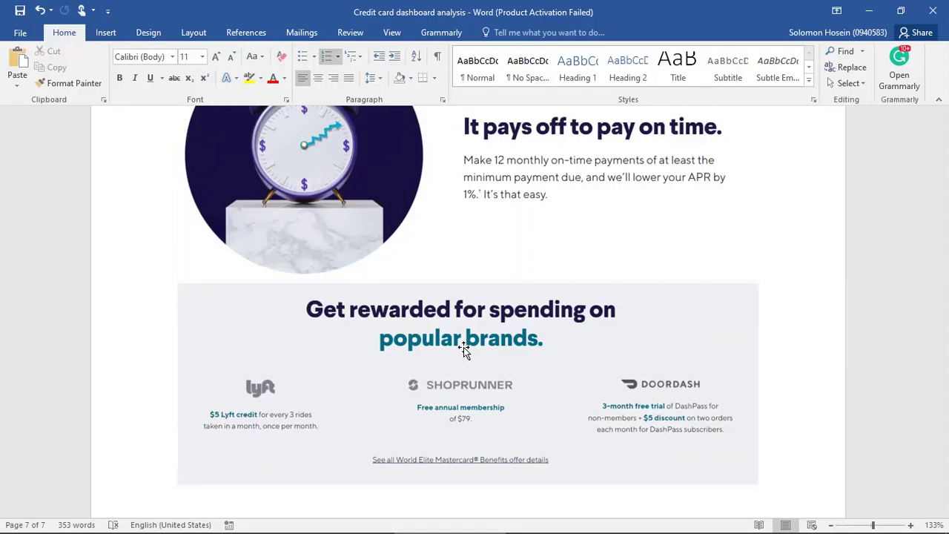
pyautogui.scroll(20, 463, 347)
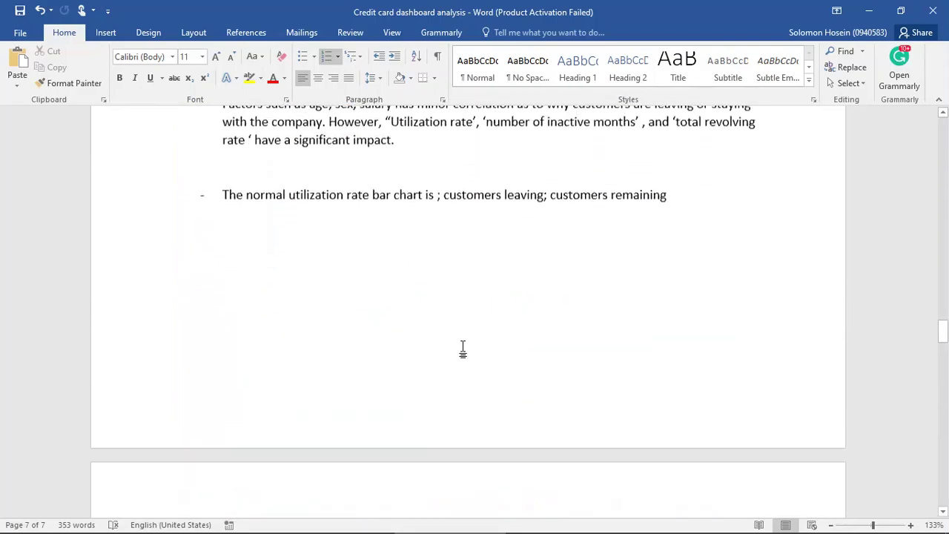
pyautogui.scroll(-15, 464, 347)
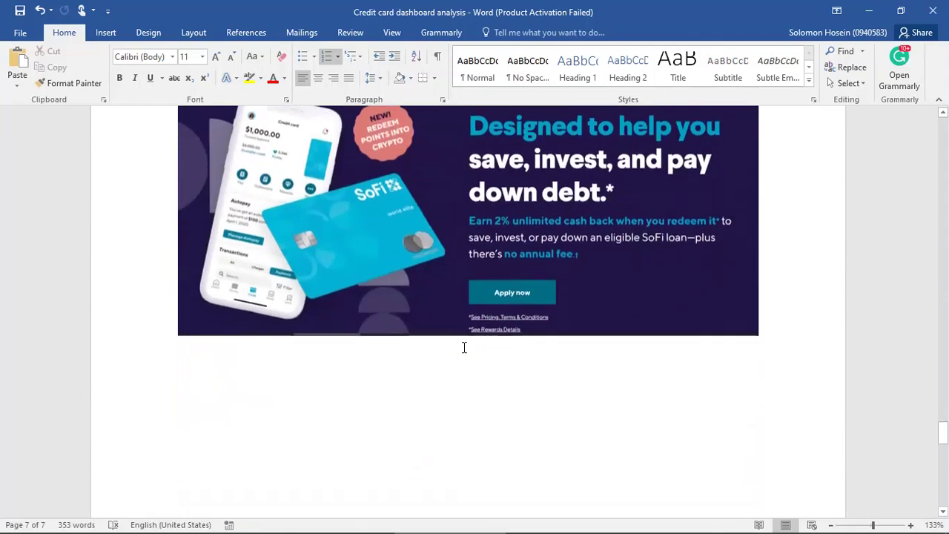